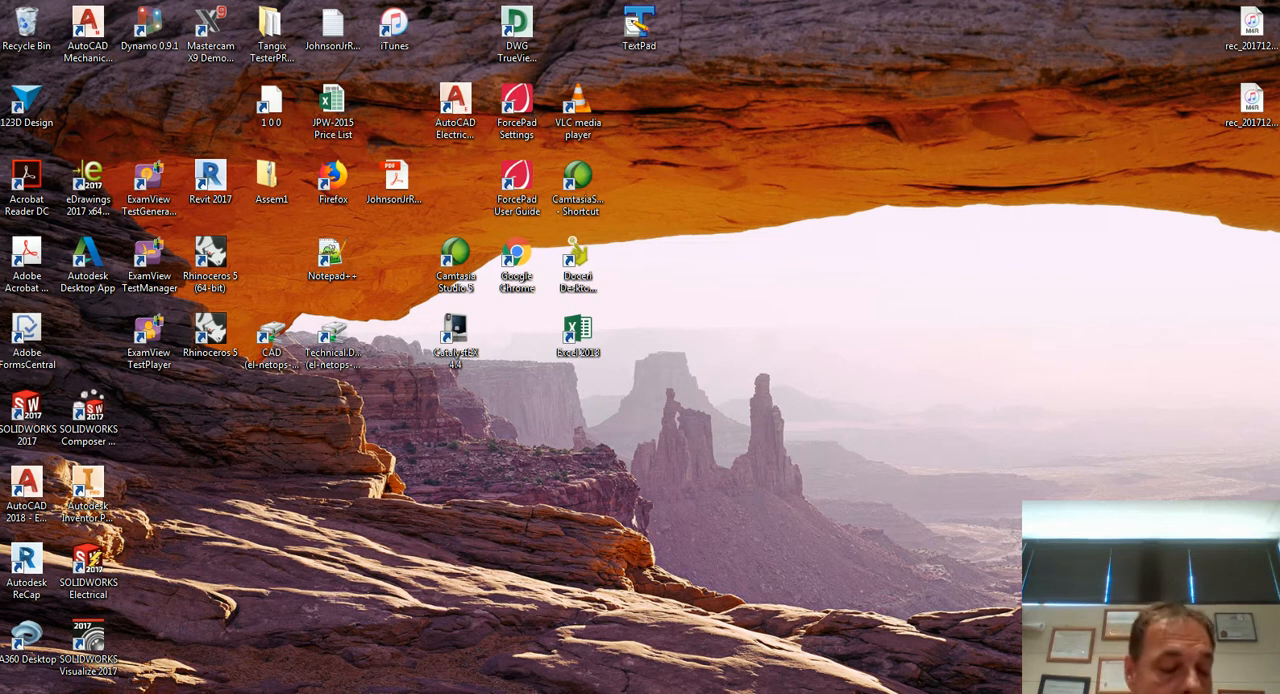
# Switch to AutoCAD and start a new drawing from the Mechanical-Metric.dwt template.
pyautogui.hotkey('alt', 'Tab')
pyautogui.hotkey('alt', 'Tab')
pyautogui.hotkey('alt', 'Tab')
pyautogui.hotkey('alt', 'Tab')
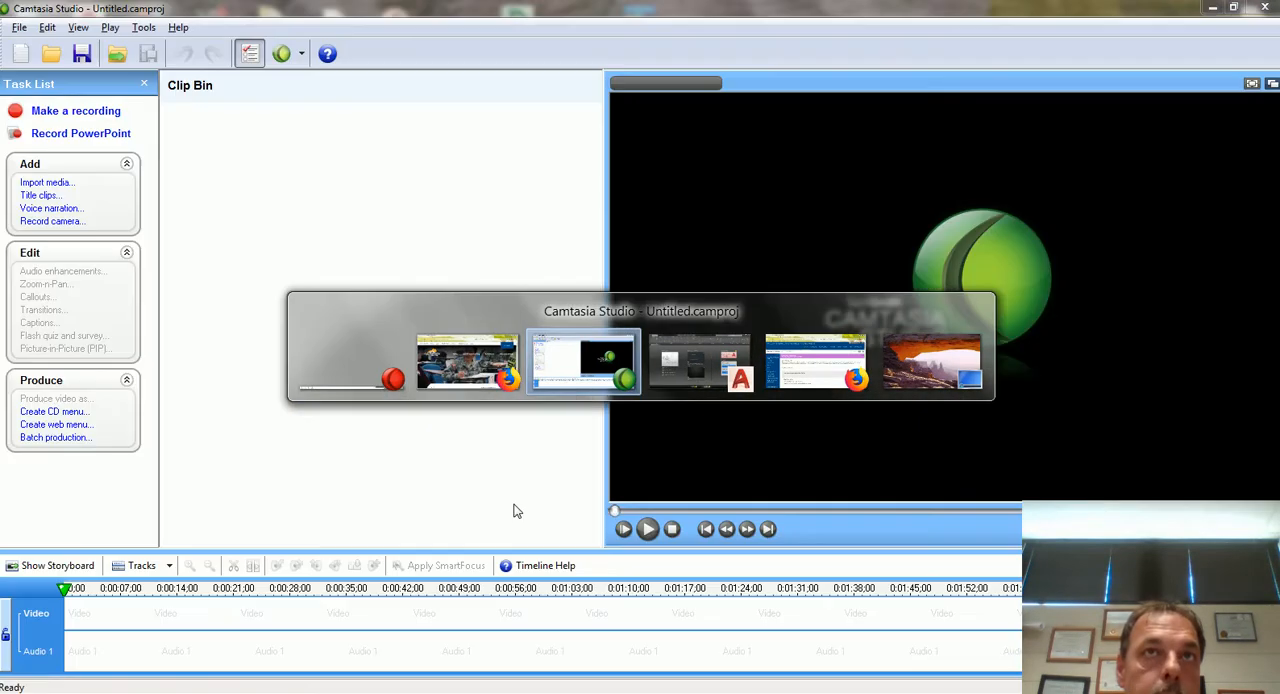
pyautogui.hotkey('alt', 'Tab')
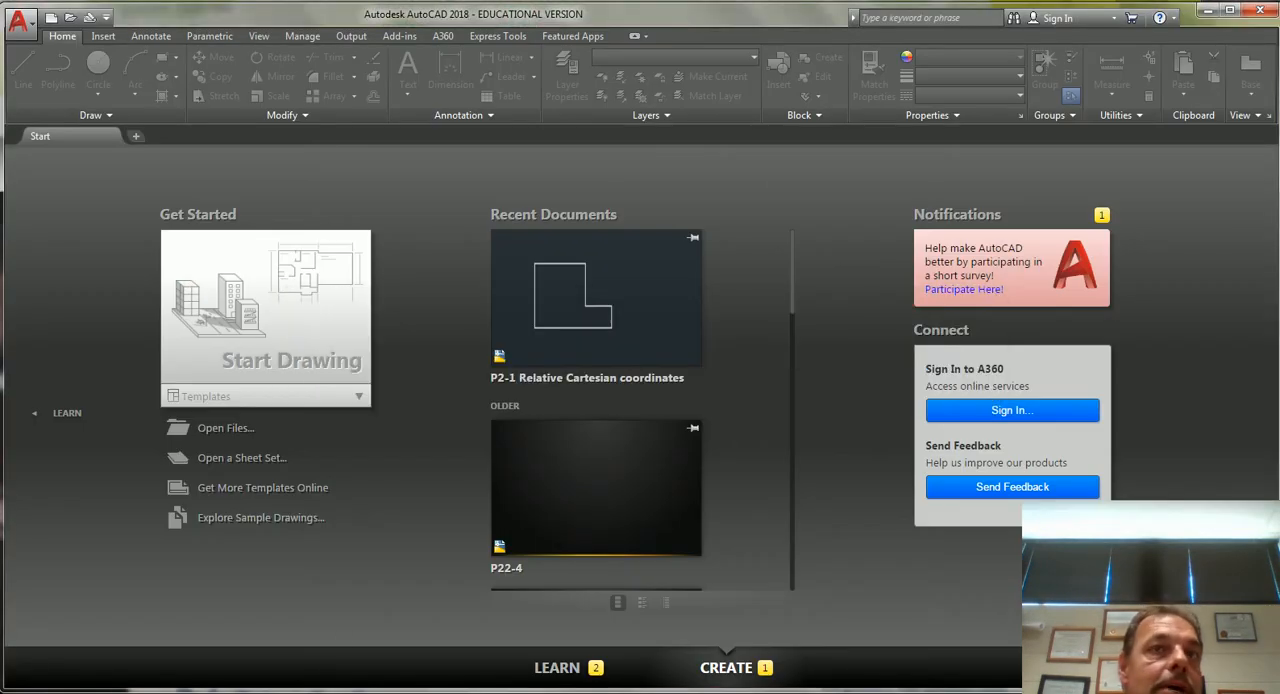
pyautogui.click(359, 400)
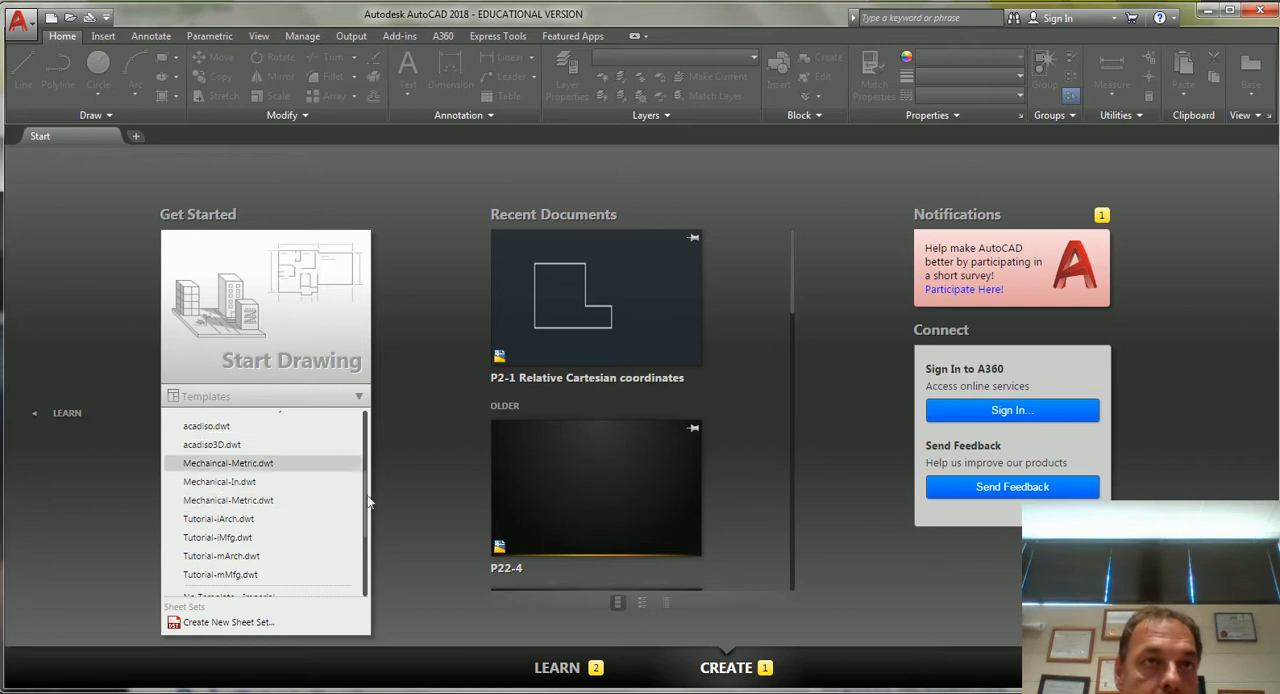
pyautogui.moveTo(367, 512); pyautogui.dragTo(365, 420)
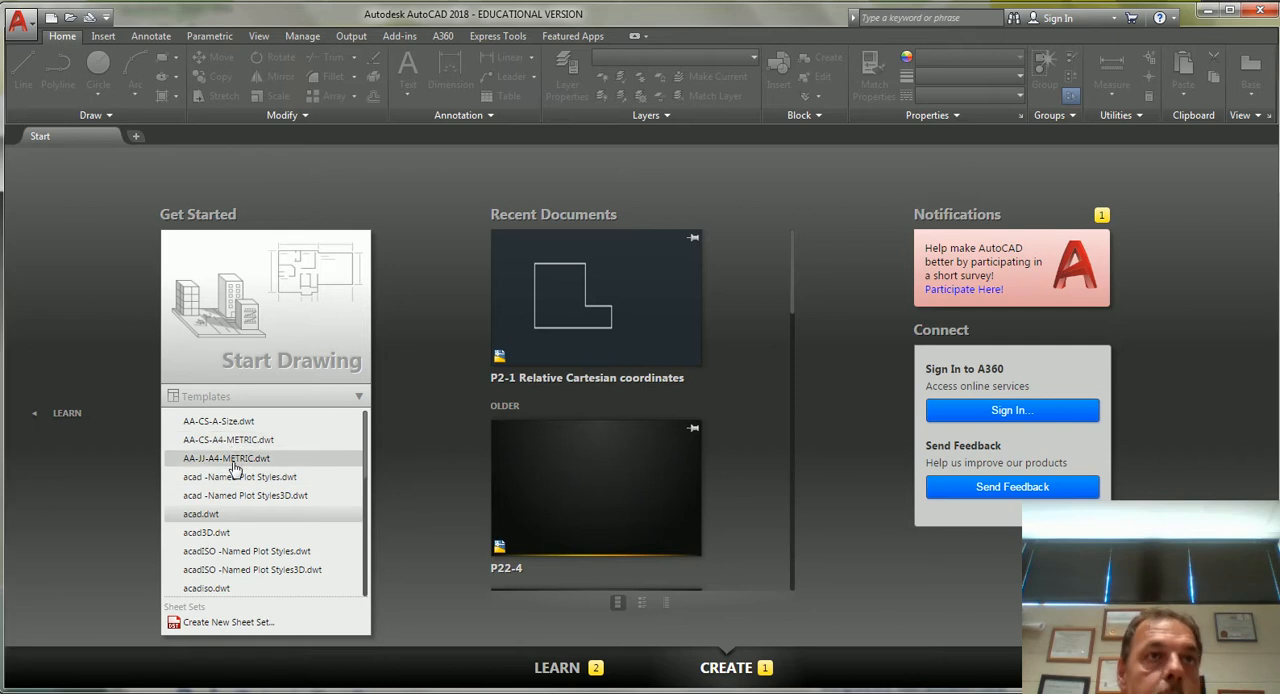
pyautogui.moveTo(367, 440); pyautogui.dragTo(357, 506)
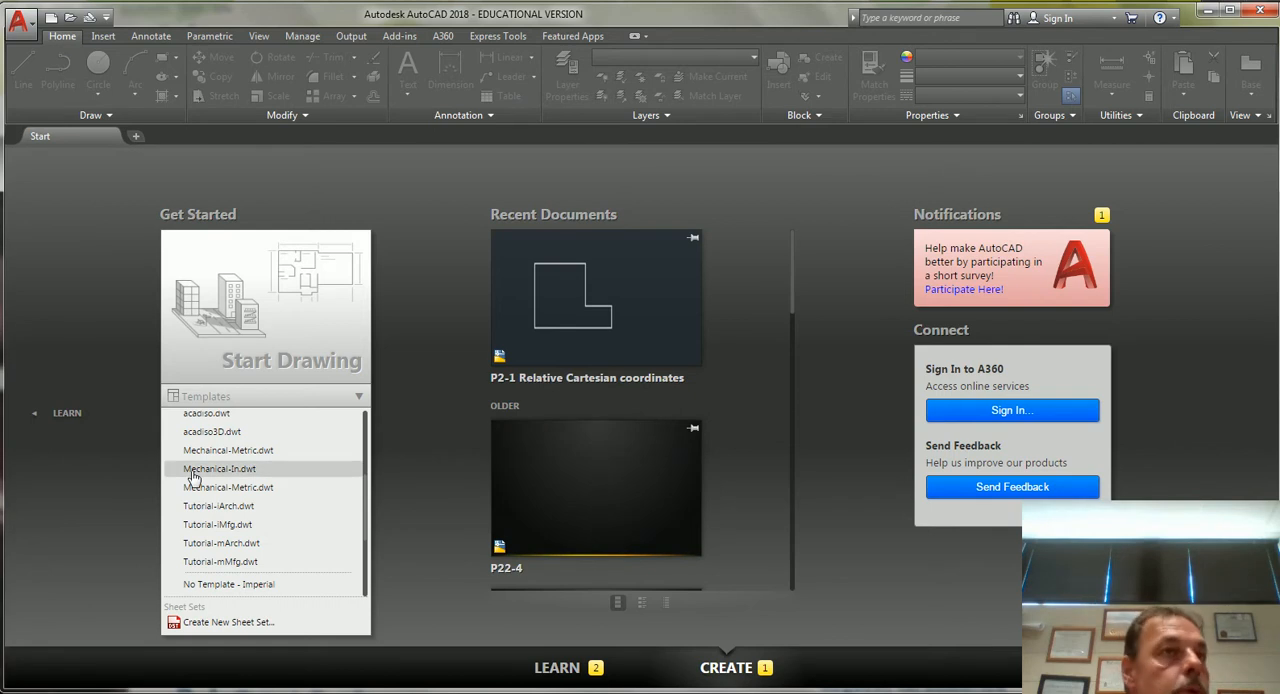
pyautogui.click(222, 488)
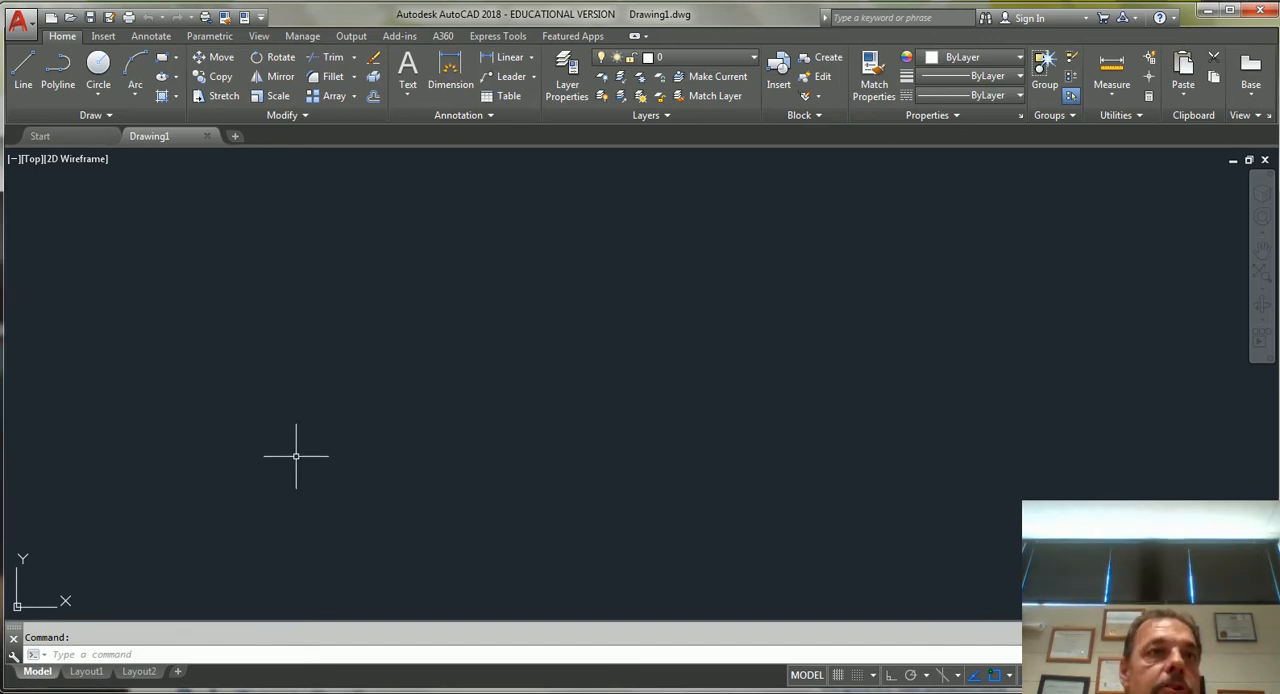
# Start a line at the origin 0,0 and, with Ortho on, draw a 75-unit horizontal segment to the right.
pyautogui.write('l')
pyautogui.press('Return')
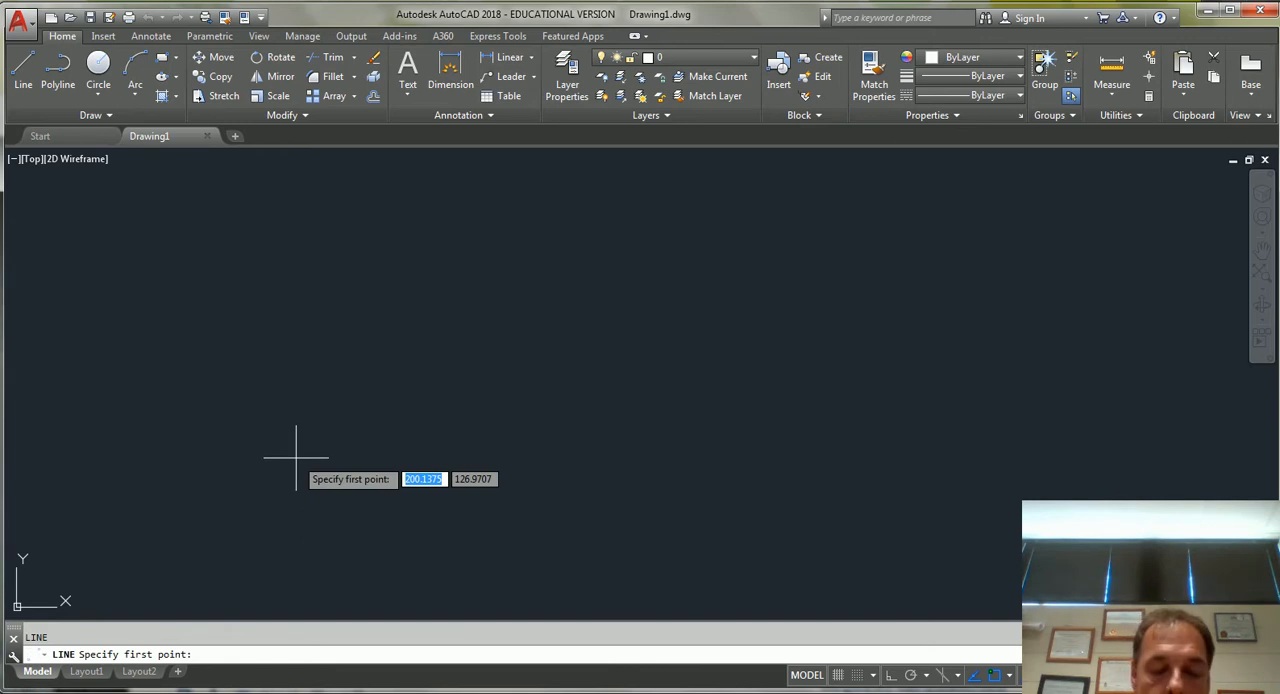
pyautogui.write('0')
pyautogui.press('Tab')
pyautogui.write('0')
pyautogui.press('Return')
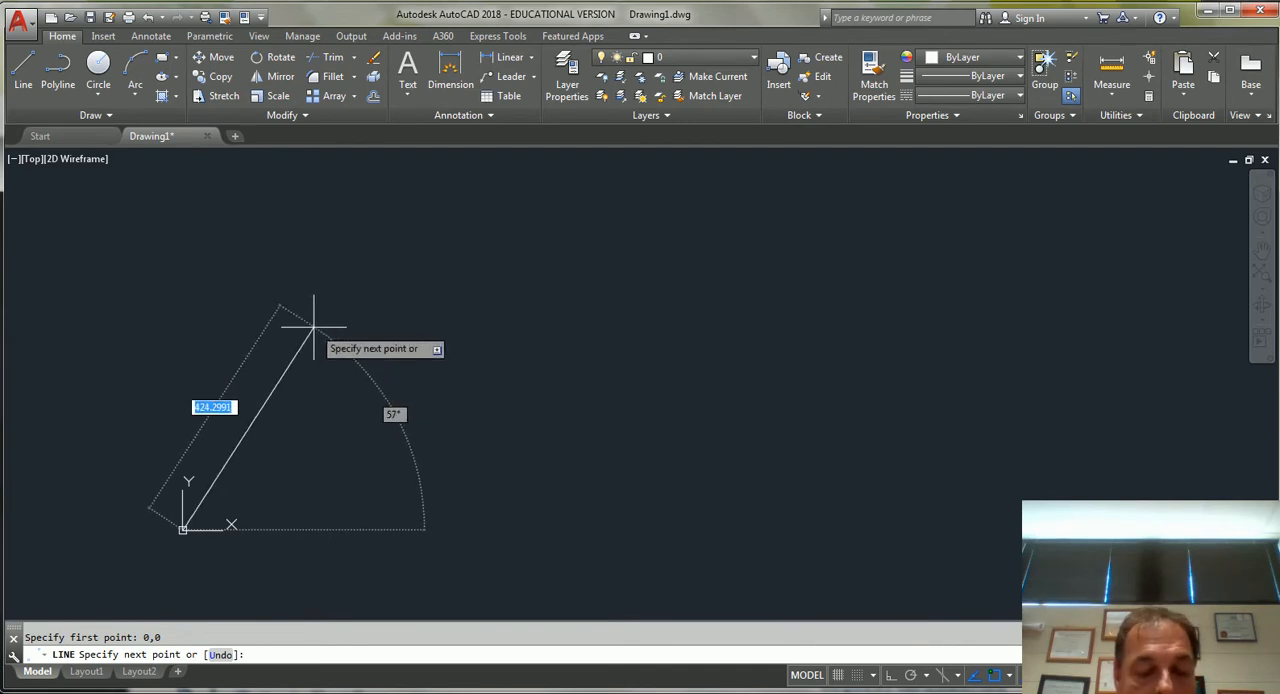
pyautogui.press('F8')
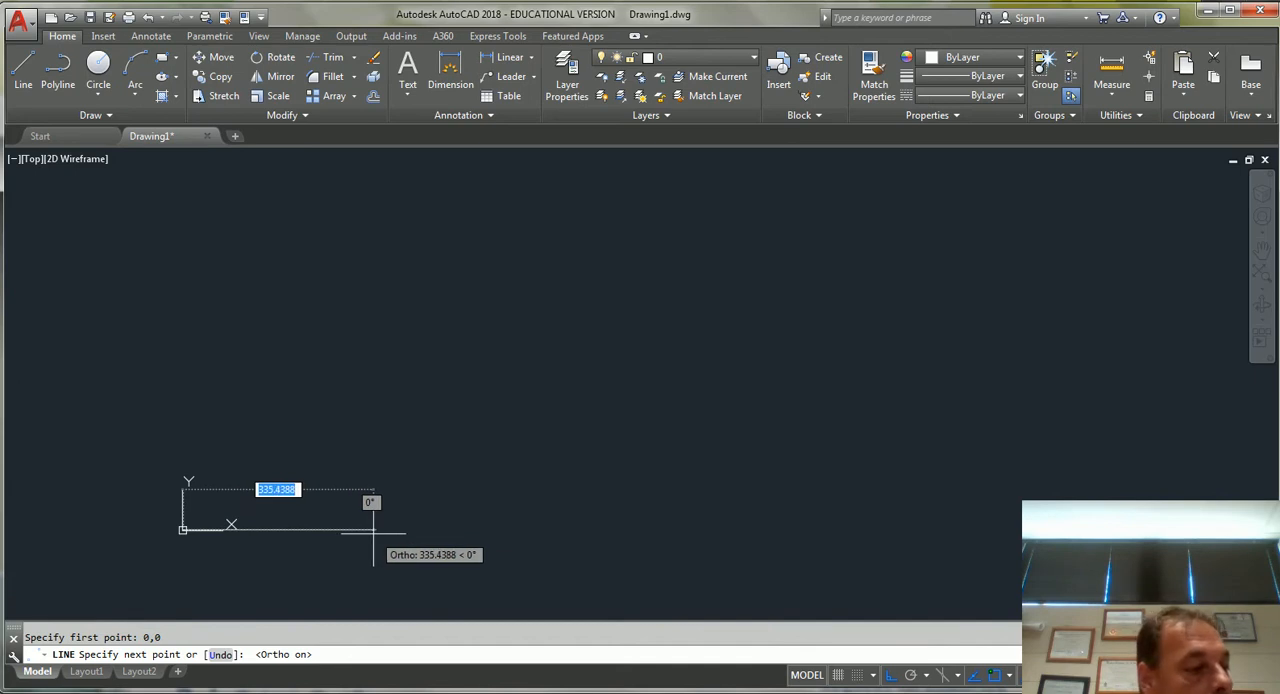
pyautogui.write('75')
pyautogui.press('Return')
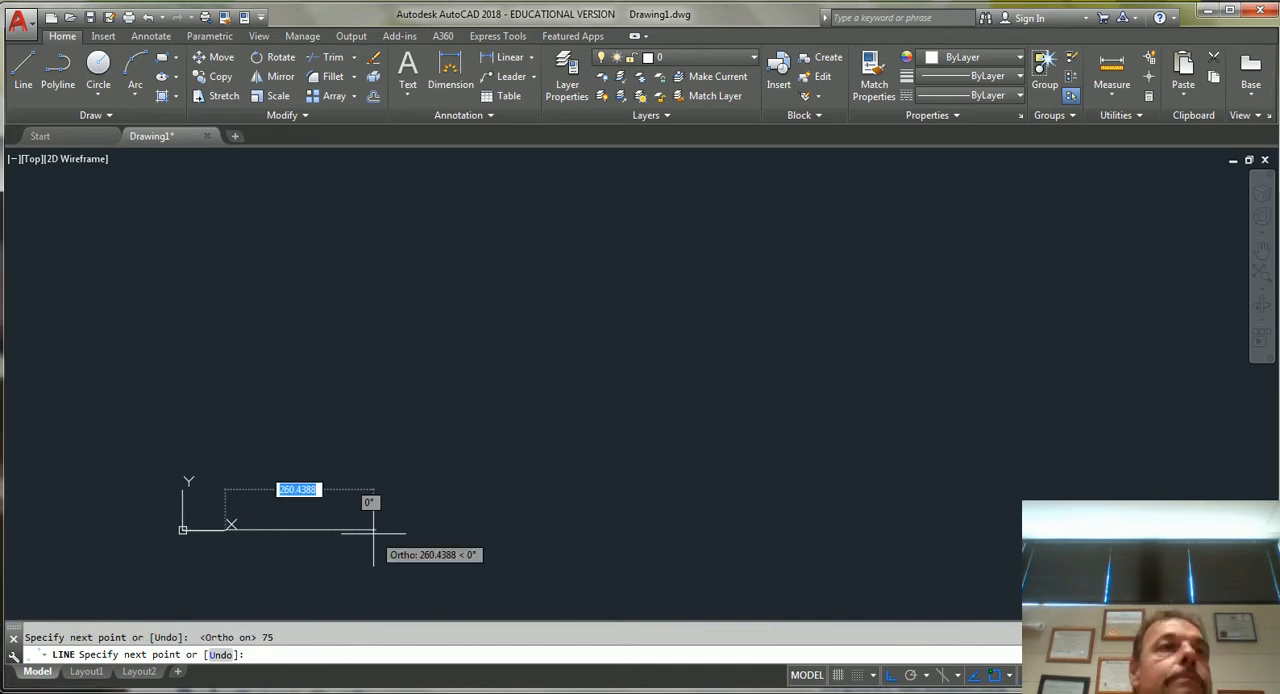
# Continue the line with a 52-unit vertical segment straight up from the right end of the baseline.
pyautogui.scroll(7, 247, 519)
pyautogui.moveTo(414, 438)
pyautogui.mouseDown(button='middle')
pyautogui.moveTo(771, 250)
pyautogui.moveTo(671, 274)
pyautogui.mouseUp(button='middle')
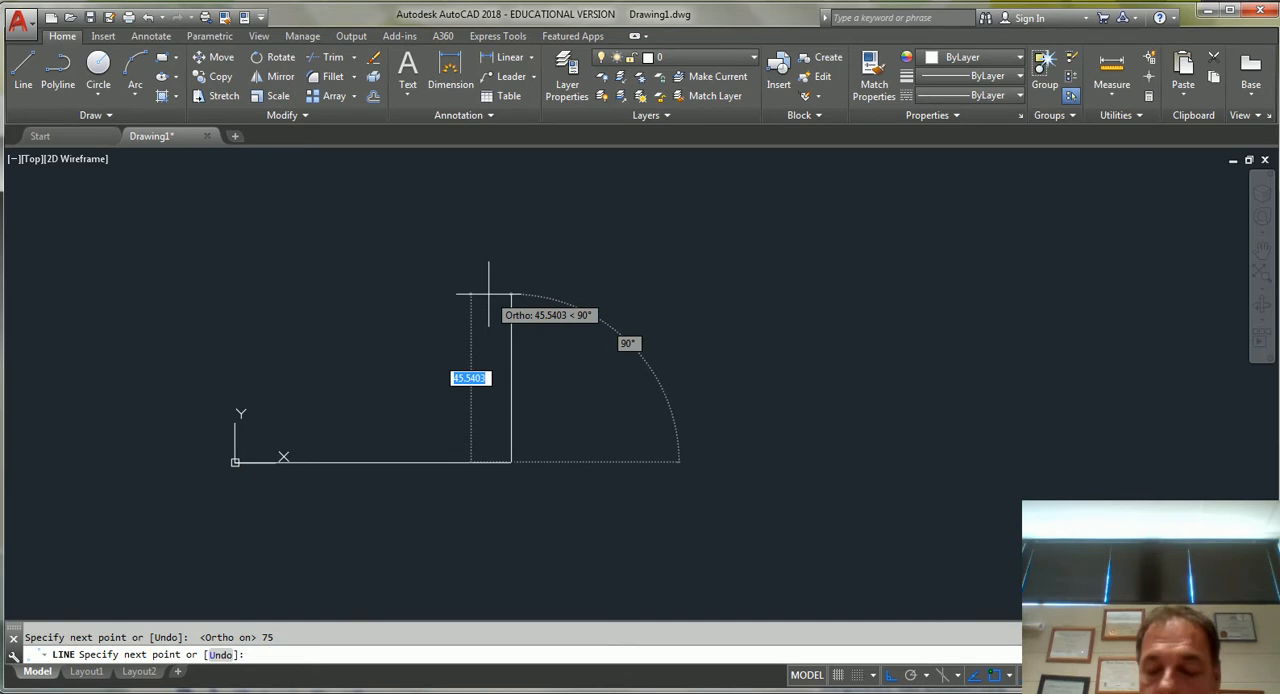
pyautogui.write('52')
pyautogui.press('Return')
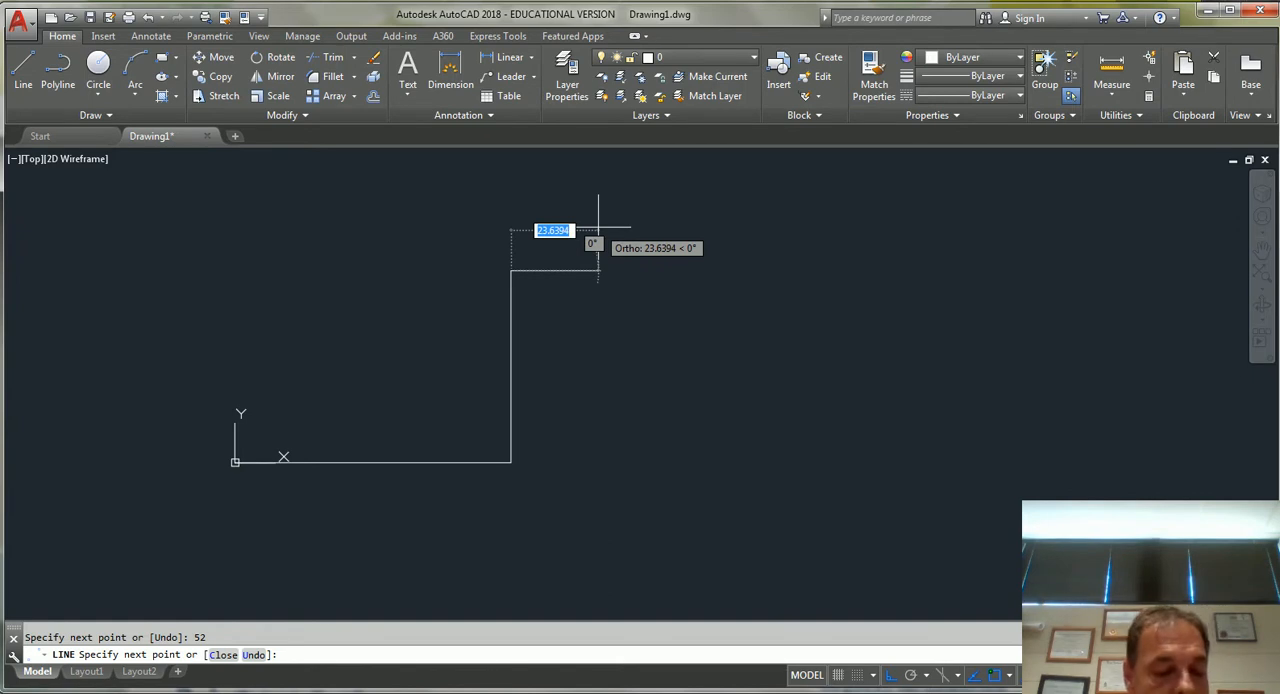
# Add a 15-unit segment at 45° from the upper end of the vertical line and end the Line command.
pyautogui.press('F12')
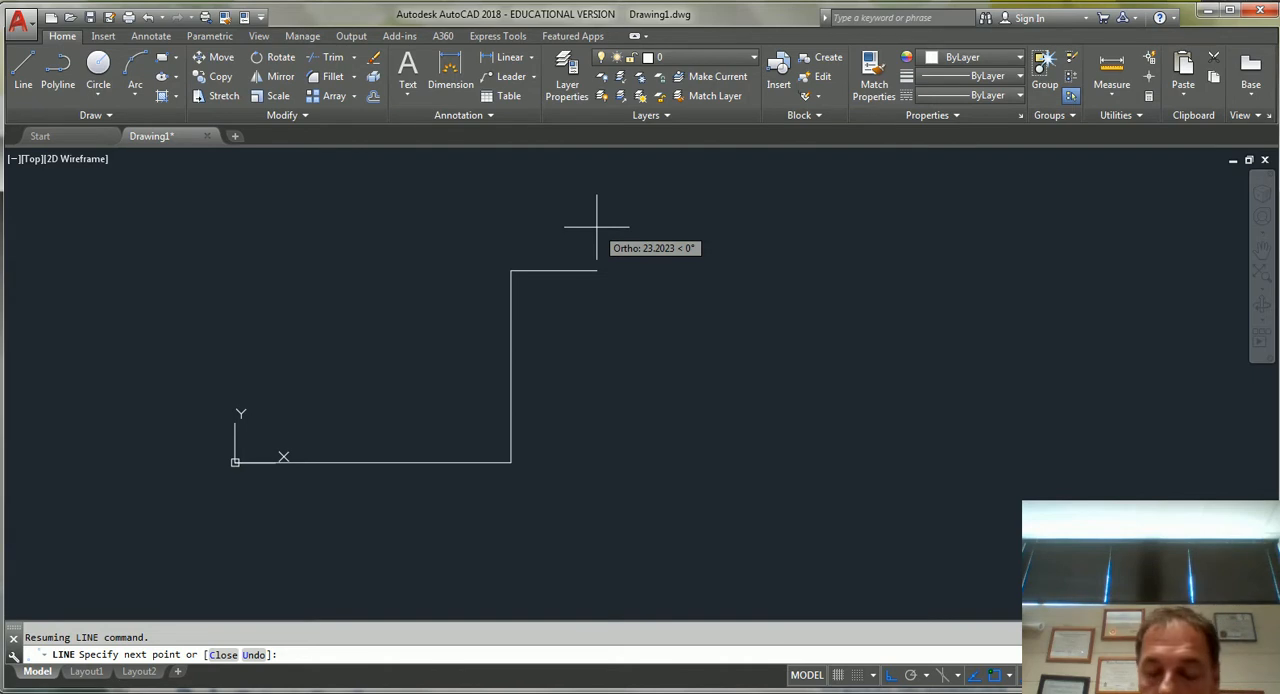
pyautogui.write('15')
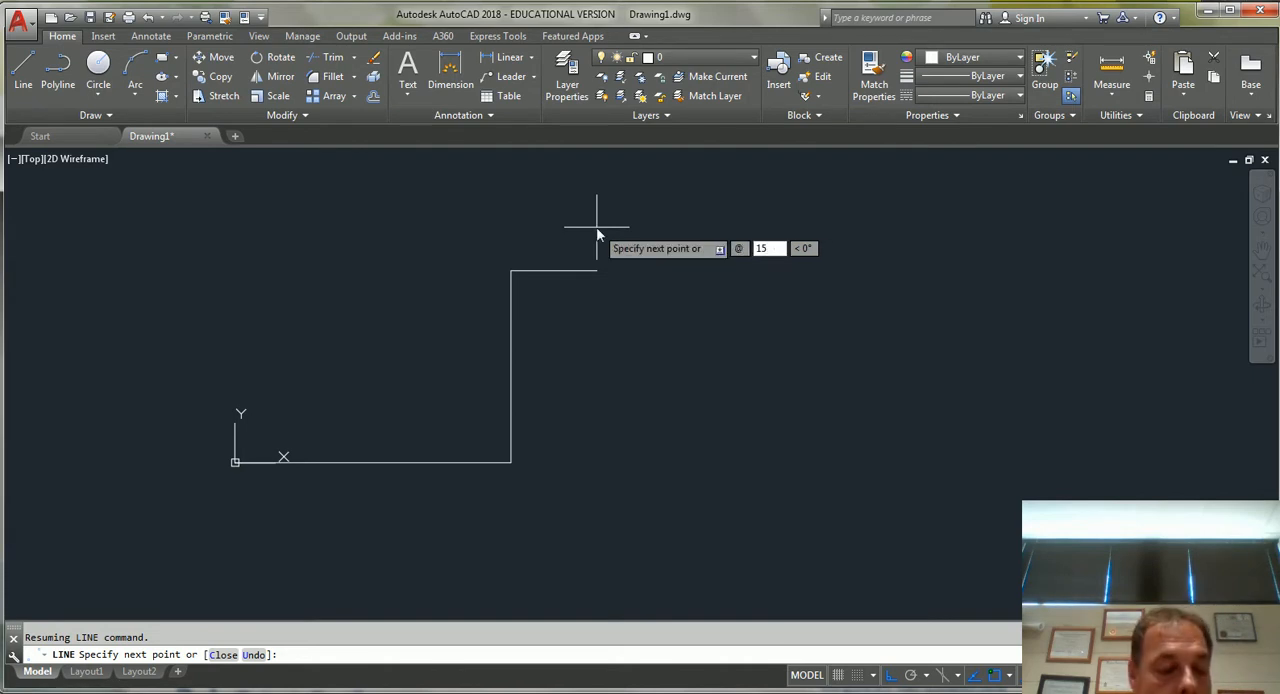
pyautogui.press('Tab')
pyautogui.write('45')
pyautogui.press('Return')
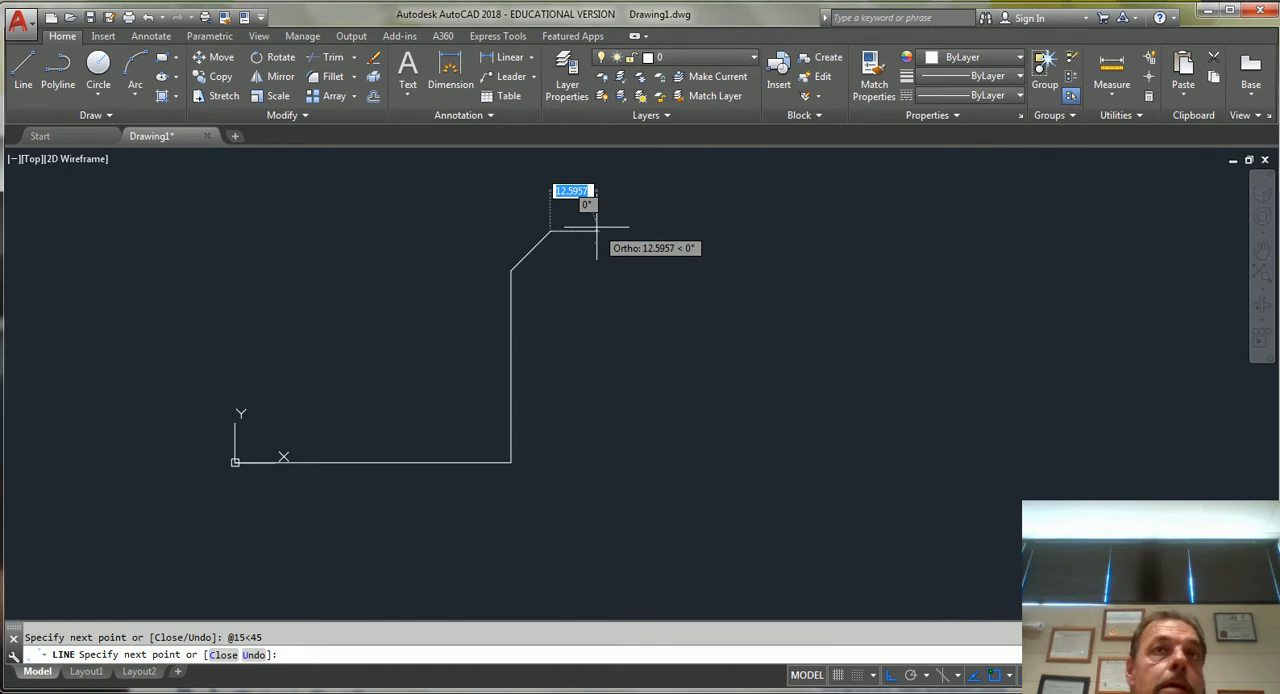
pyautogui.press('Escape')
pyautogui.scroll(3, 494, 314)
pyautogui.scroll(-4, 590, 300)
pyautogui.moveTo(683, 417); pyautogui.dragTo(740, 483, button='middle')
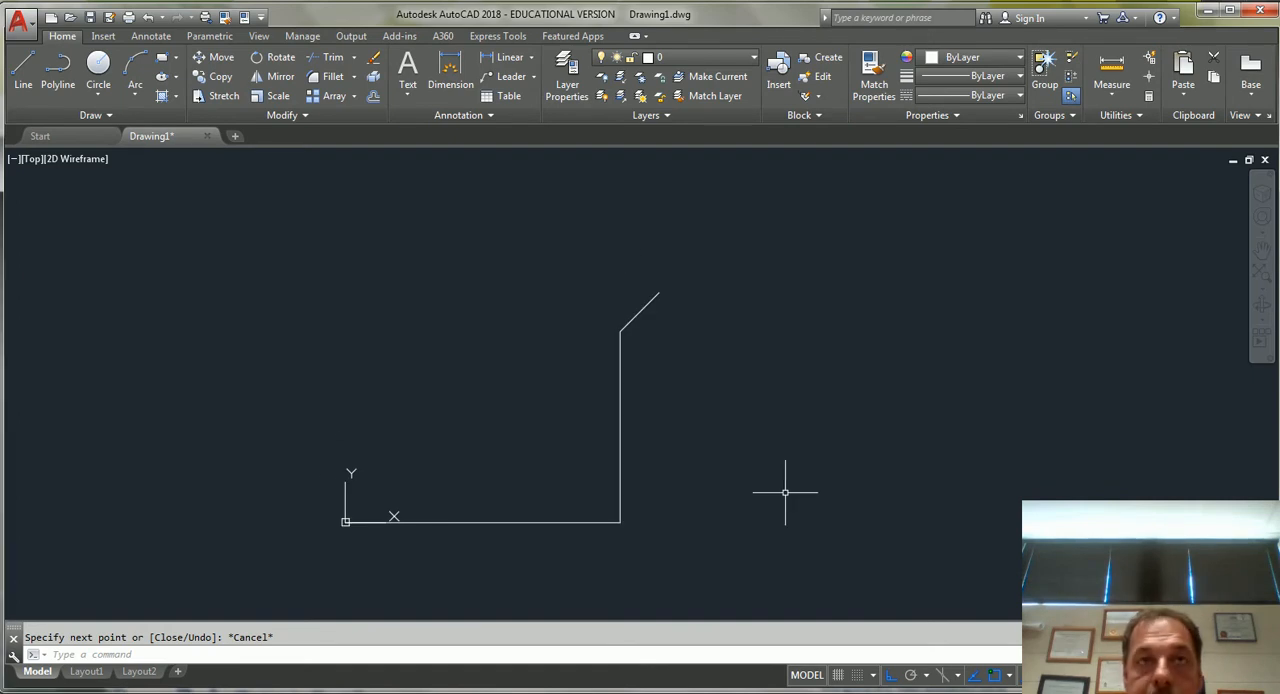
# Offset the bottom horizontal line upward by 92 units.
pyautogui.write('o')
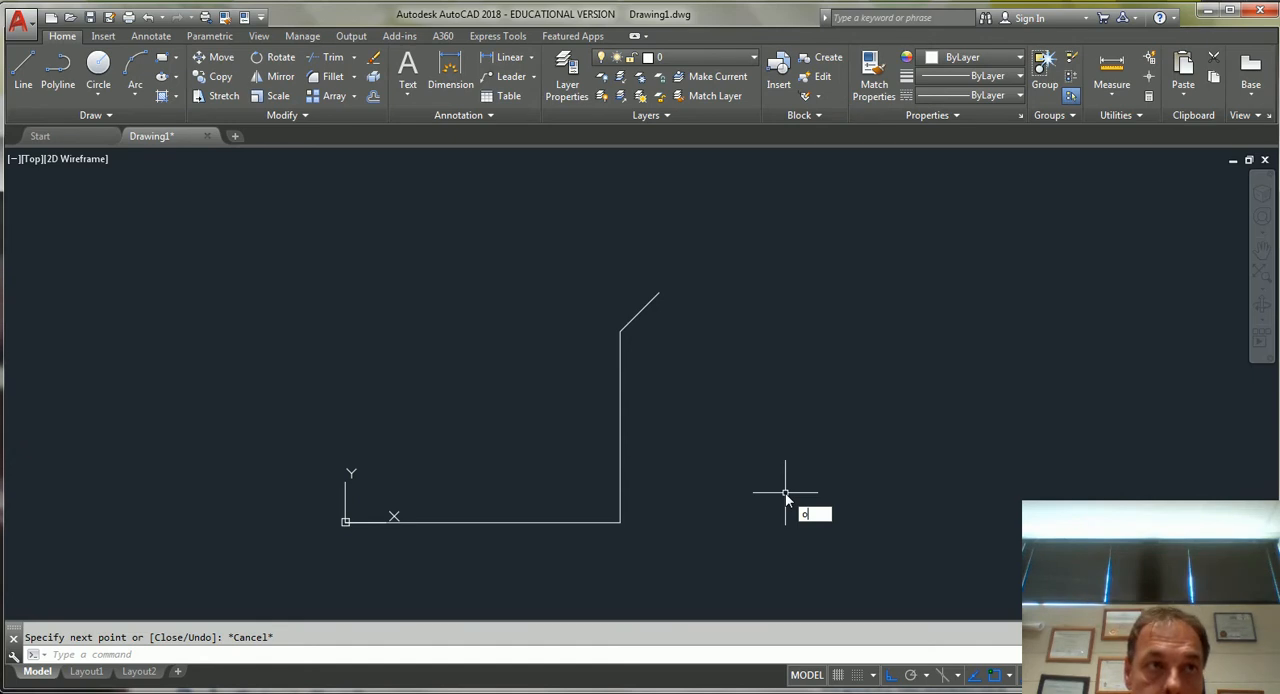
pyautogui.press('Return')
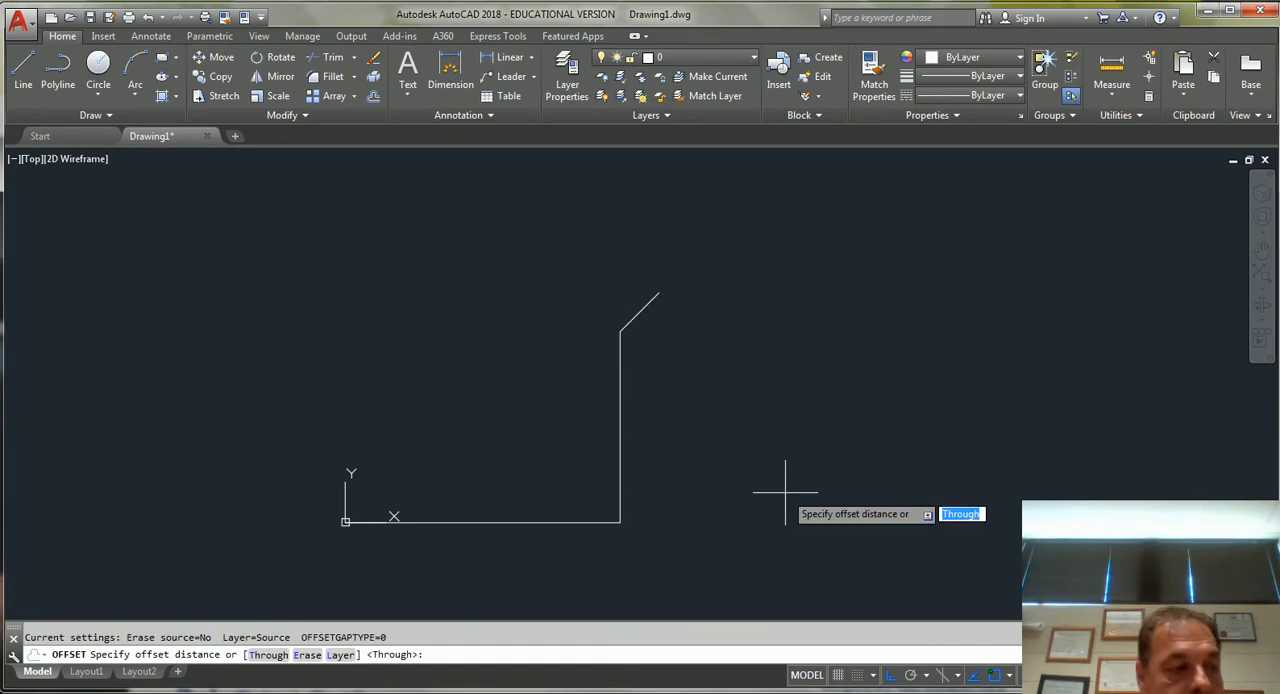
pyautogui.write('92')
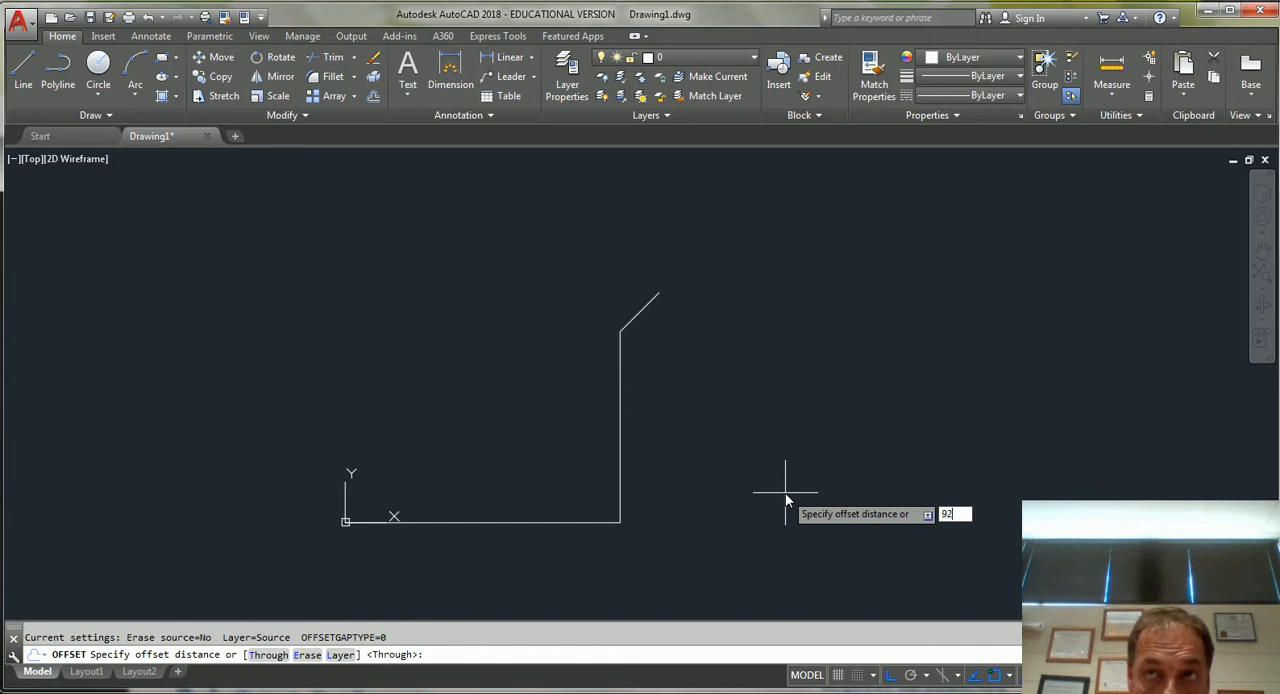
pyautogui.press('Return')
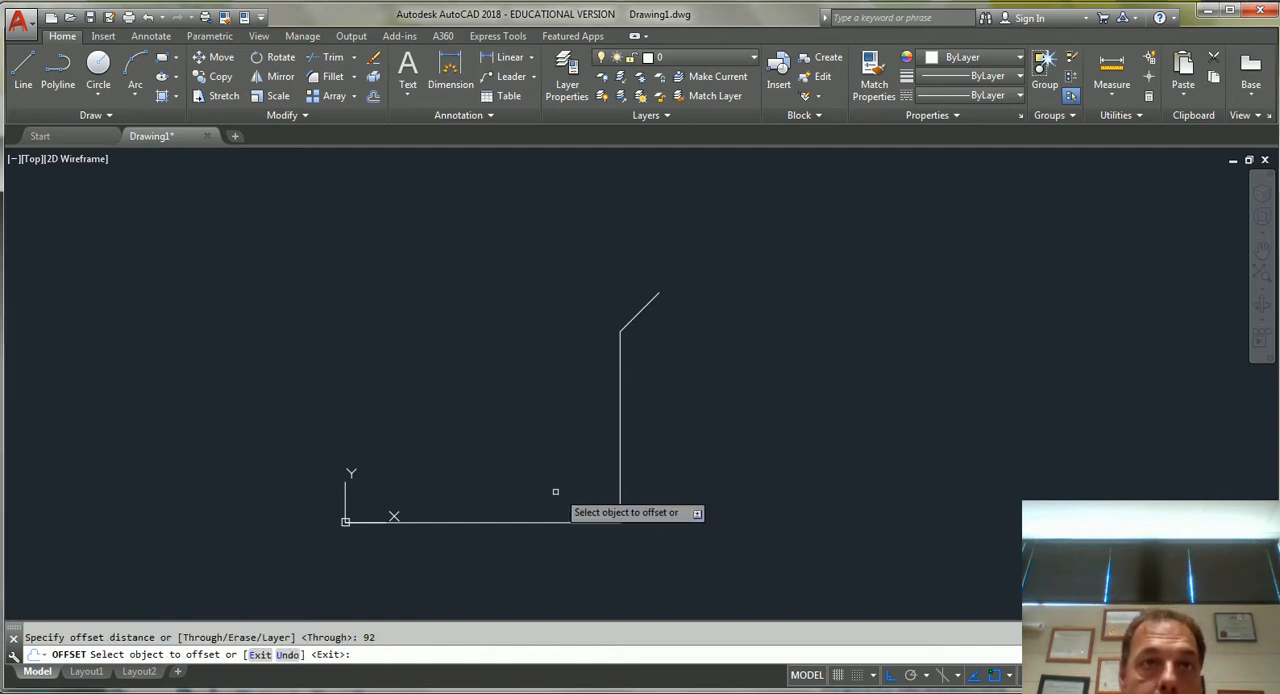
pyautogui.click(516, 520)
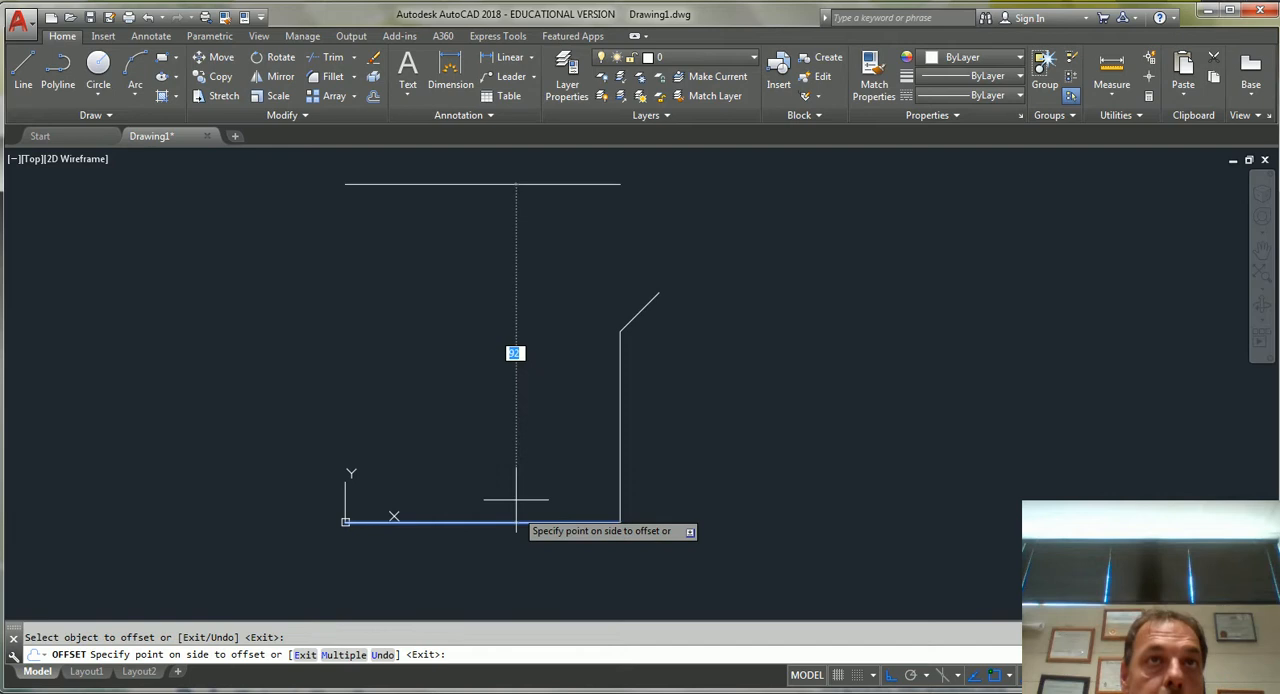
pyautogui.click(534, 224)
pyautogui.press('Return')
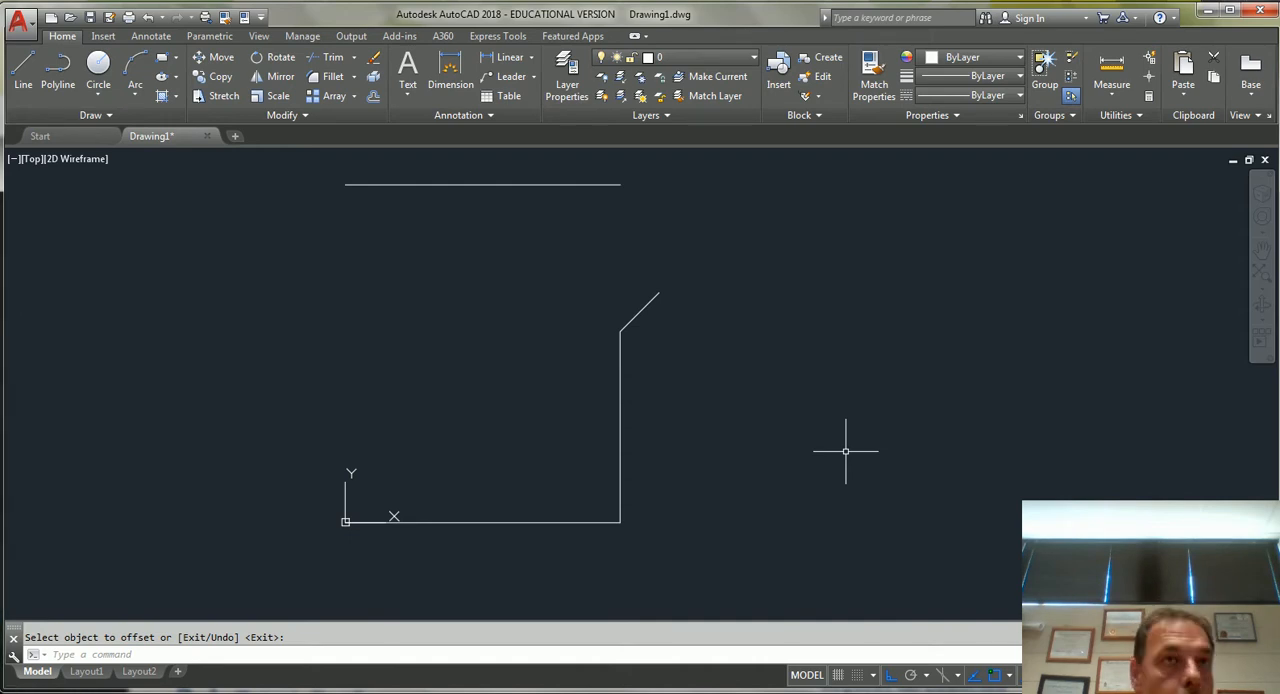
# Draw the left vertical edge from the origin to the left end of the upper horizontal line.
pyautogui.press('Escape')
pyautogui.write('l')
pyautogui.press('Return')
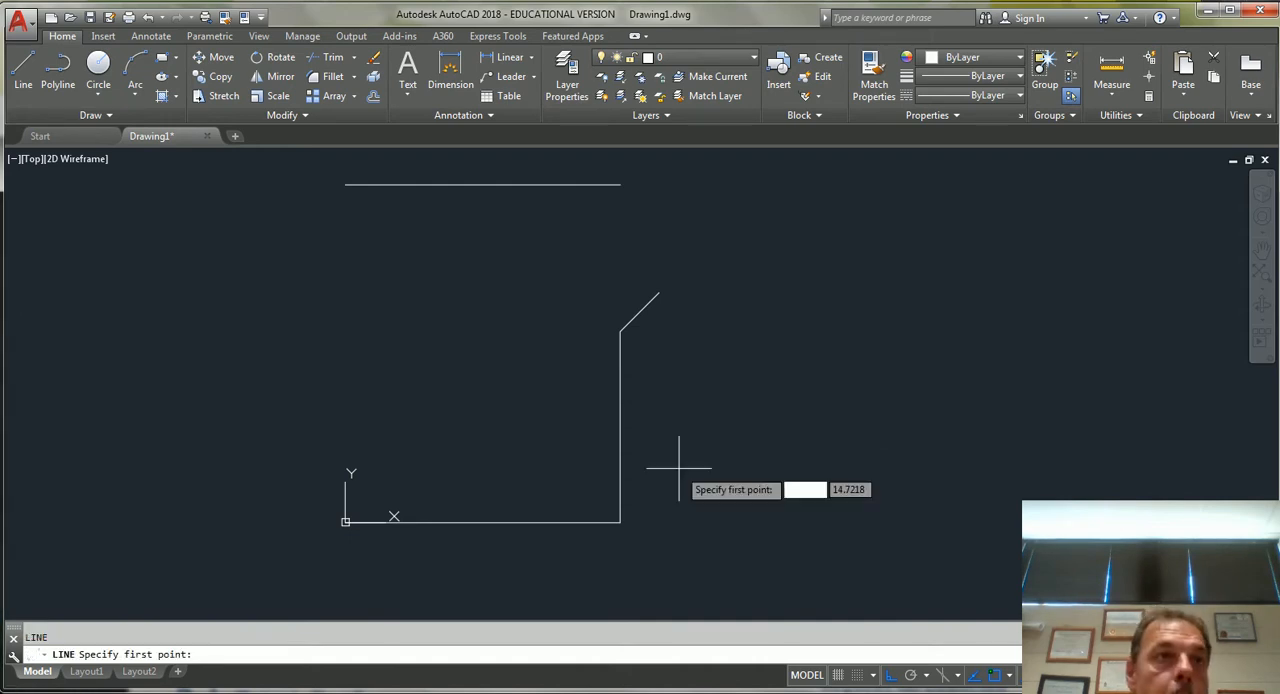
pyautogui.click(345, 521)
pyautogui.click(350, 186)
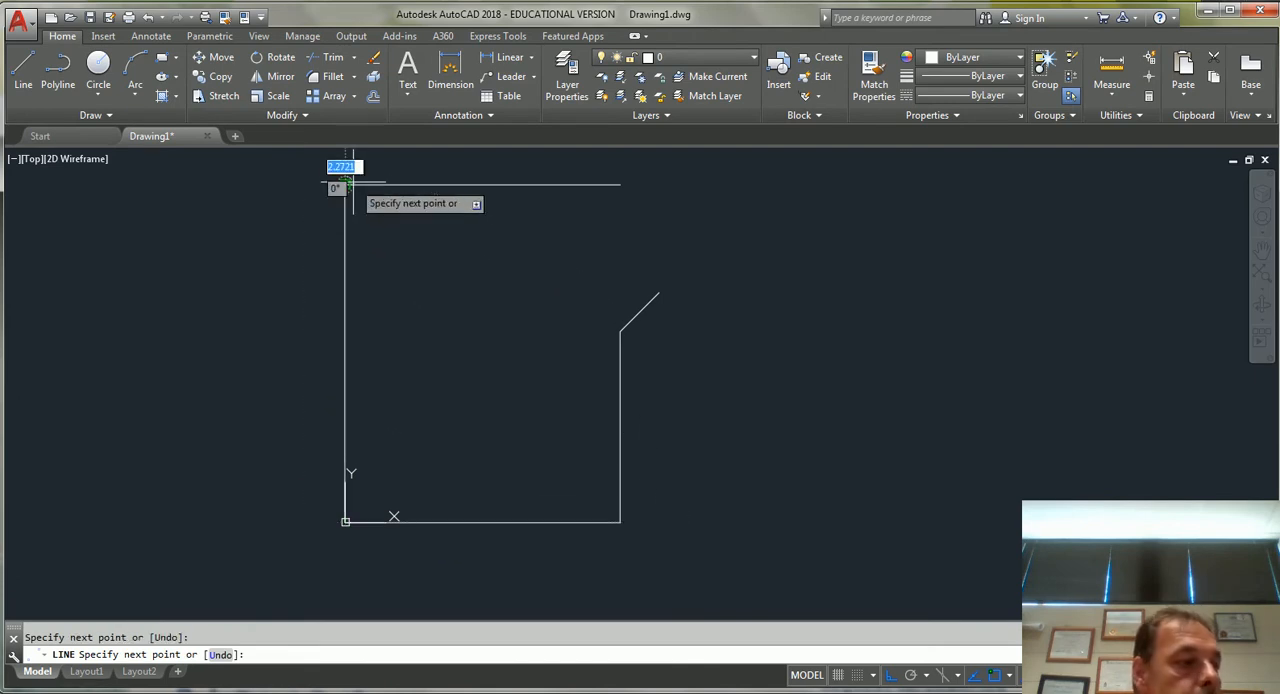
pyautogui.press('Escape')
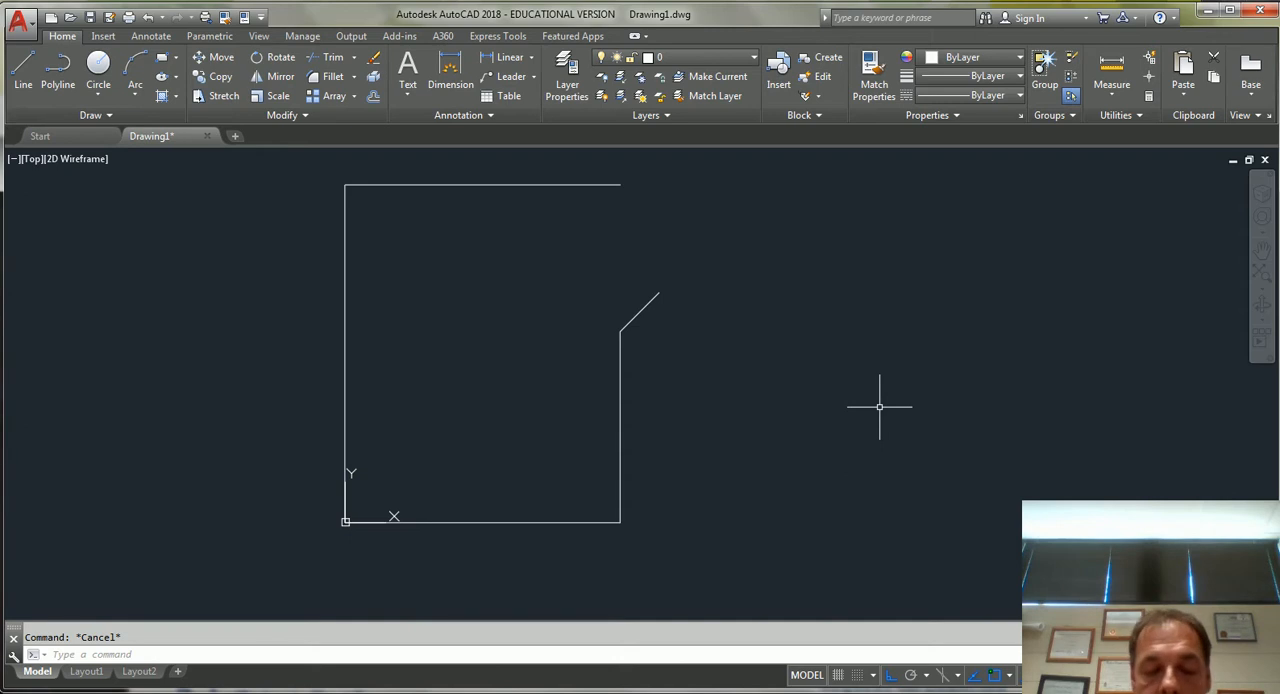
# Offset the left vertical edge to the right by 116 units.
pyautogui.write('o')
pyautogui.press('Return')
pyautogui.write('116')
pyautogui.press('Return')
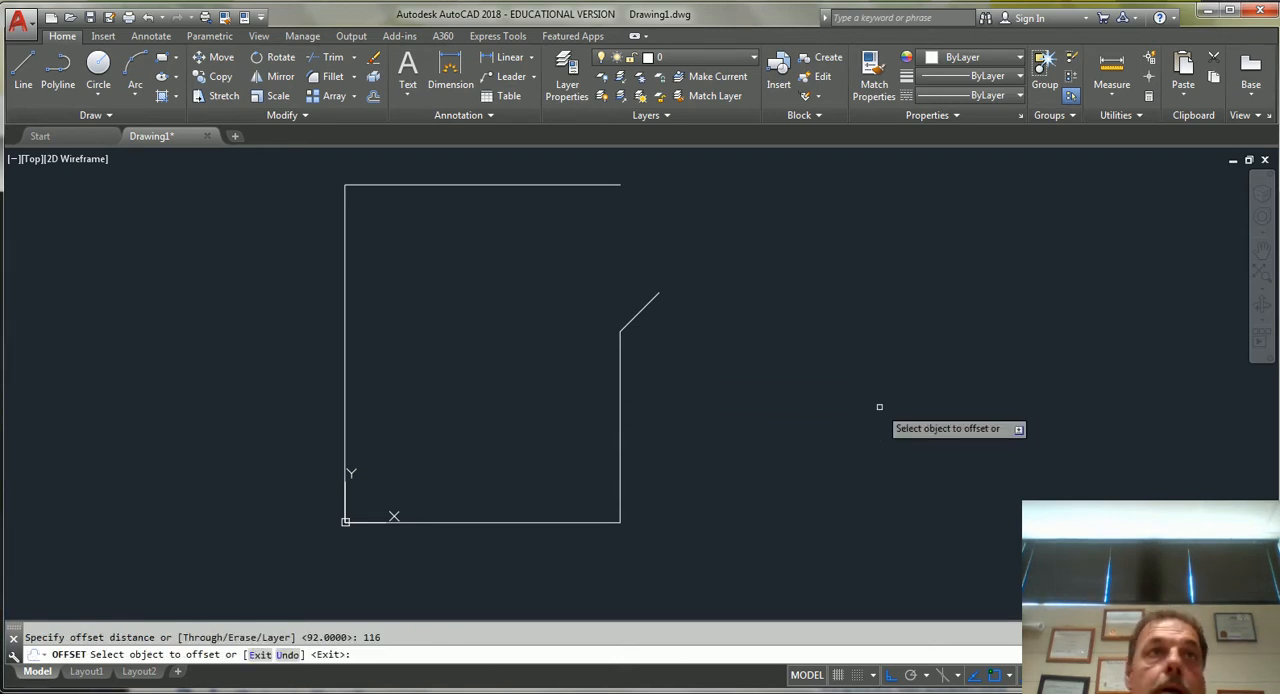
pyautogui.click(345, 276)
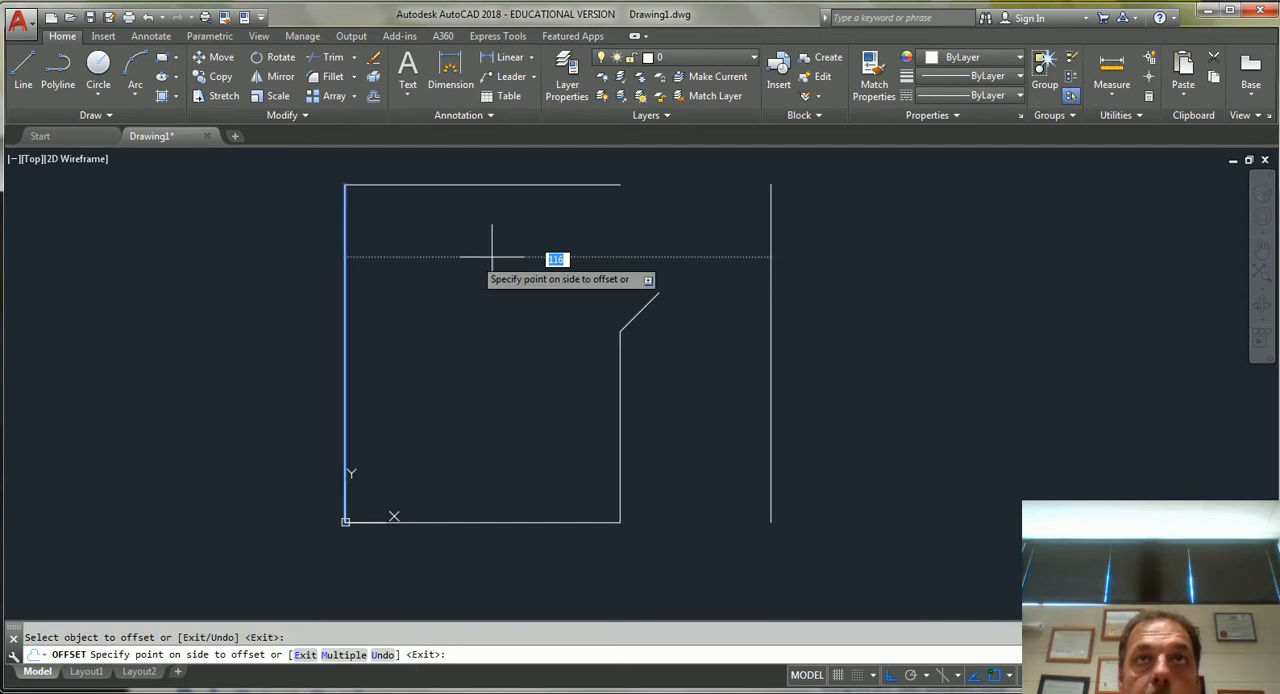
pyautogui.click(618, 265)
pyautogui.press('Escape')
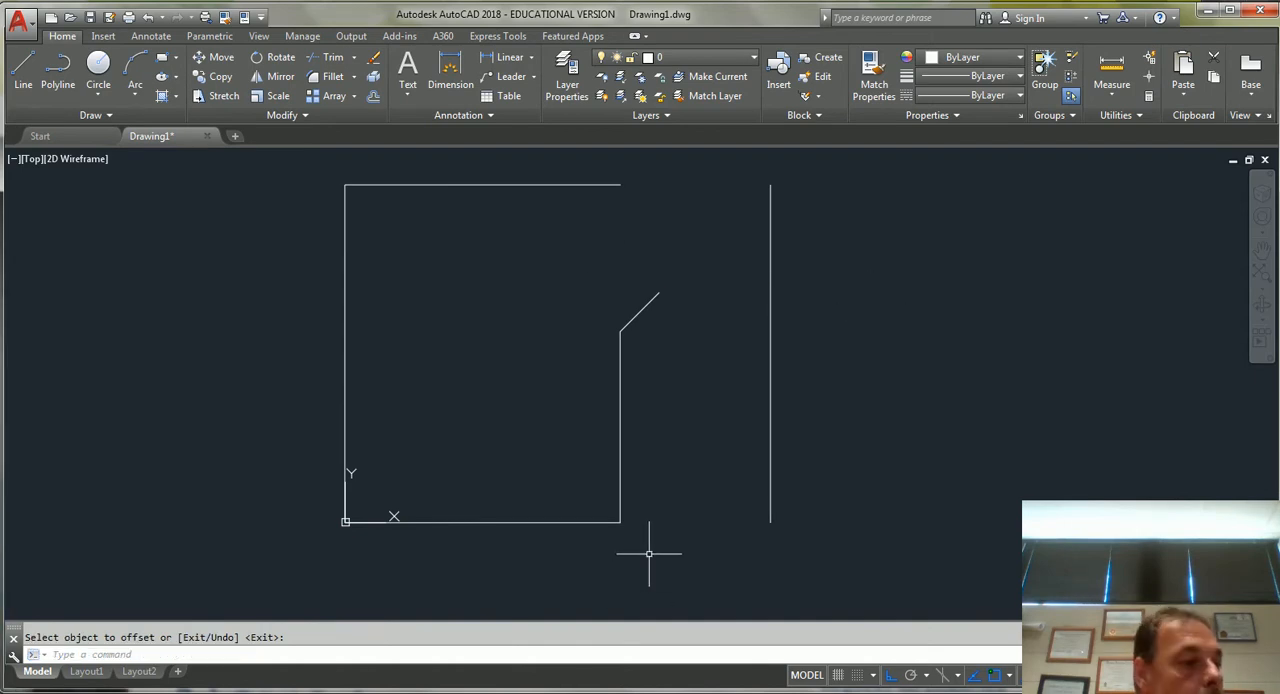
pyautogui.press('Return')
pyautogui.write('75')
pyautogui.press('Return')
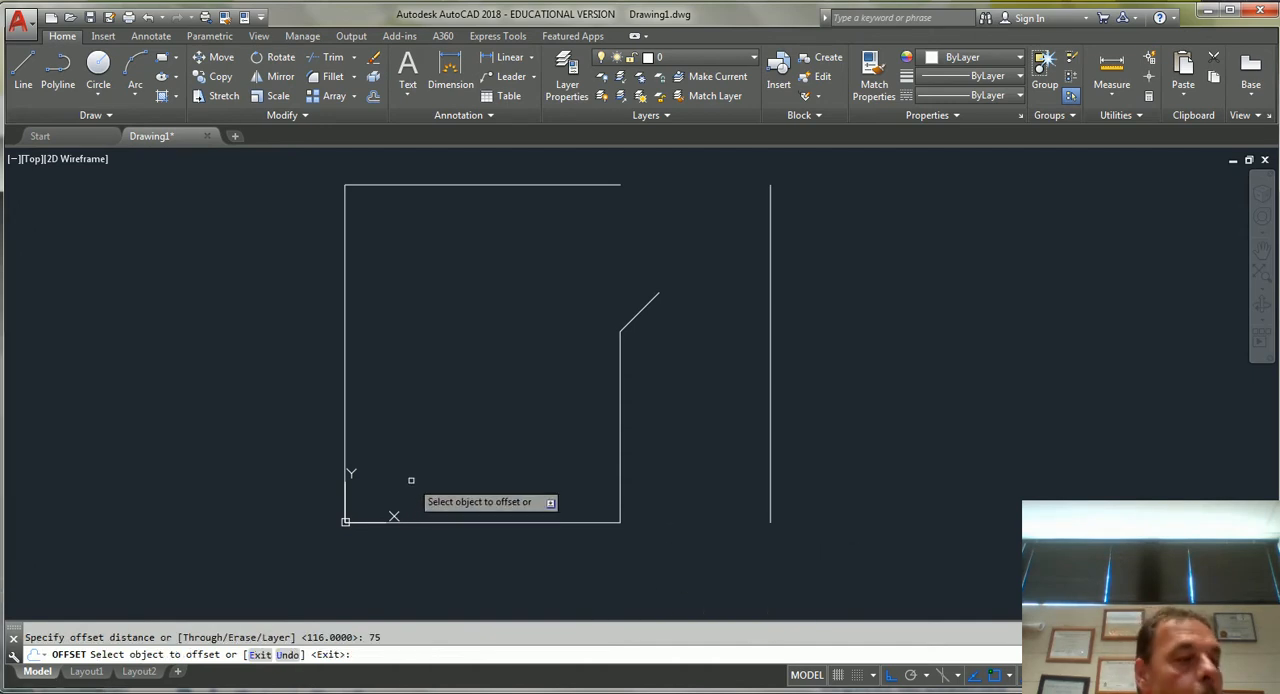
pyautogui.press('Escape')
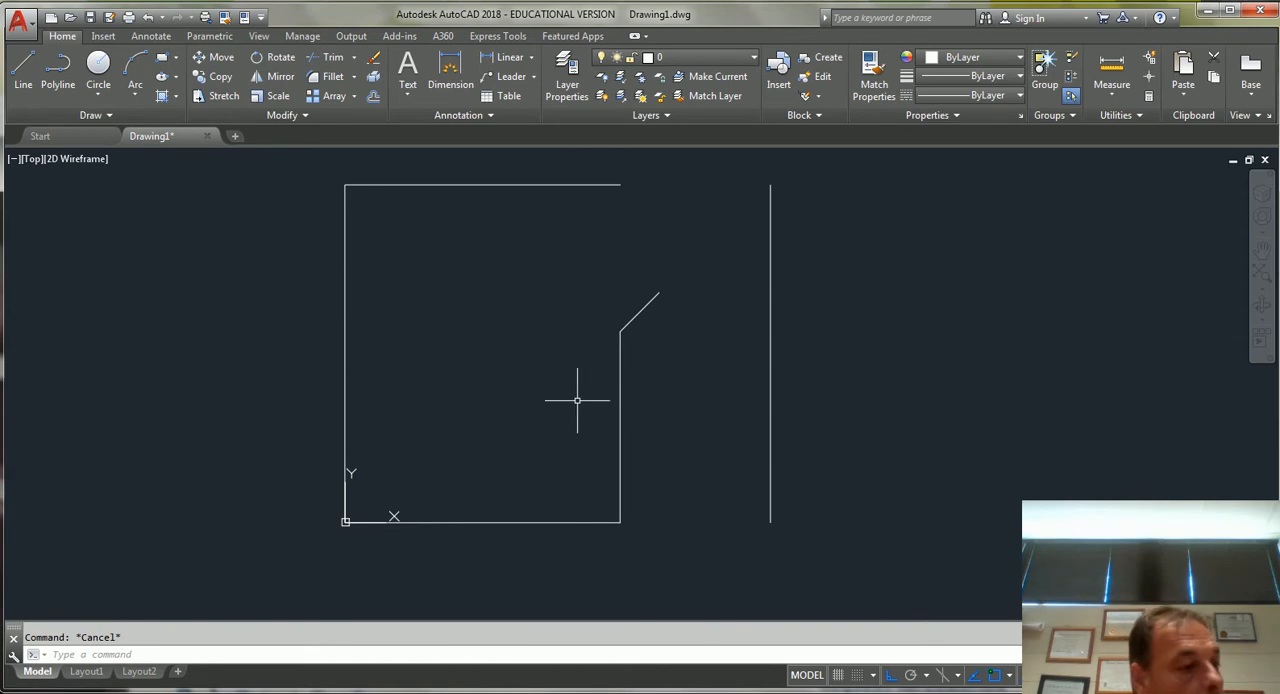
# Use Offset to place another vertical line 101 units to the right of the left edge.
pyautogui.write('o')
pyautogui.press('Return')
pyautogui.write('101')
pyautogui.press('Return')
pyautogui.click(770, 340)
pyautogui.click(660, 310)
pyautogui.press('Escape')
pyautogui.press('Escape')
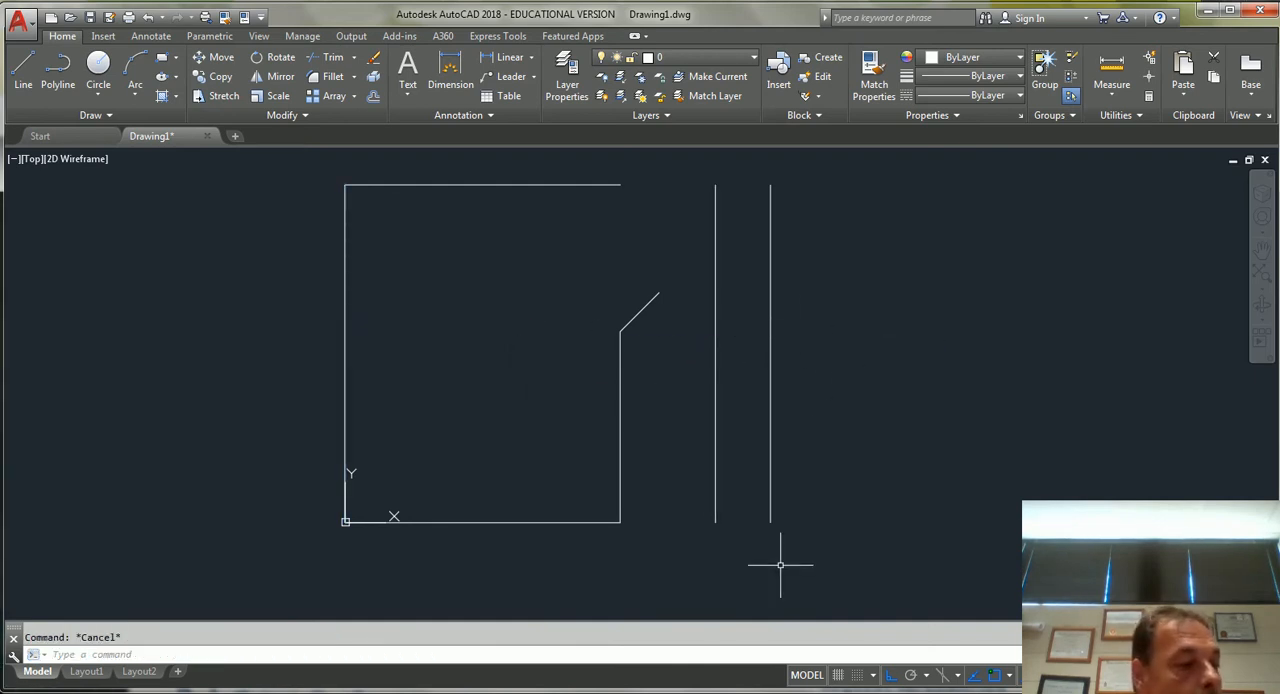
# Erase the short diagonal line and draw a horizontal line from the upper end of the 52-unit line to the nearest vertical line on its right.
pyautogui.click(641, 304)
pyautogui.press('Delete')
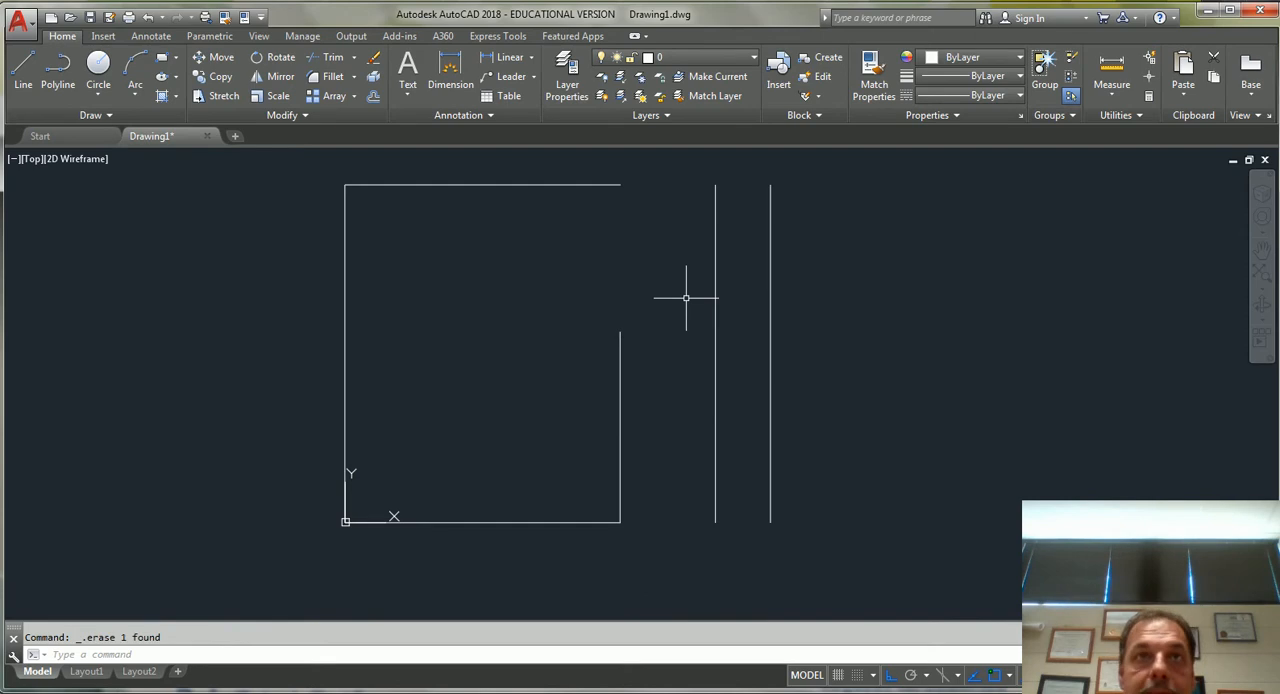
pyautogui.write('l')
pyautogui.press('Return')
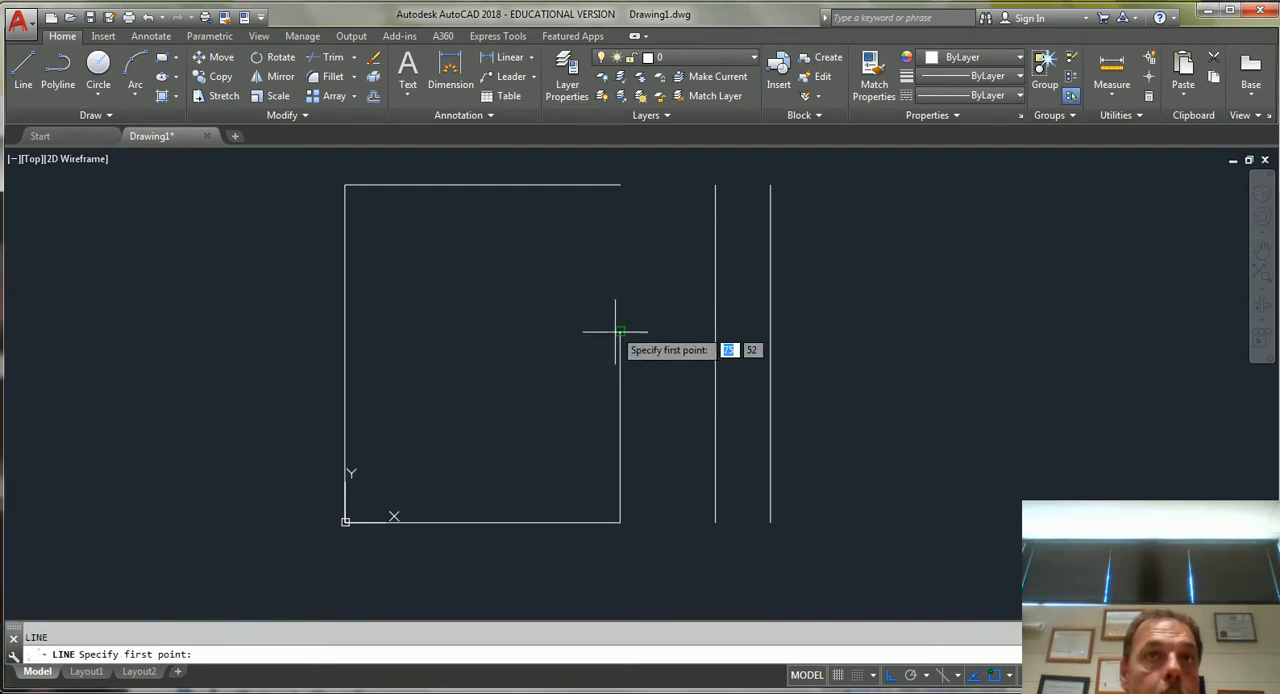
pyautogui.click(620, 334)
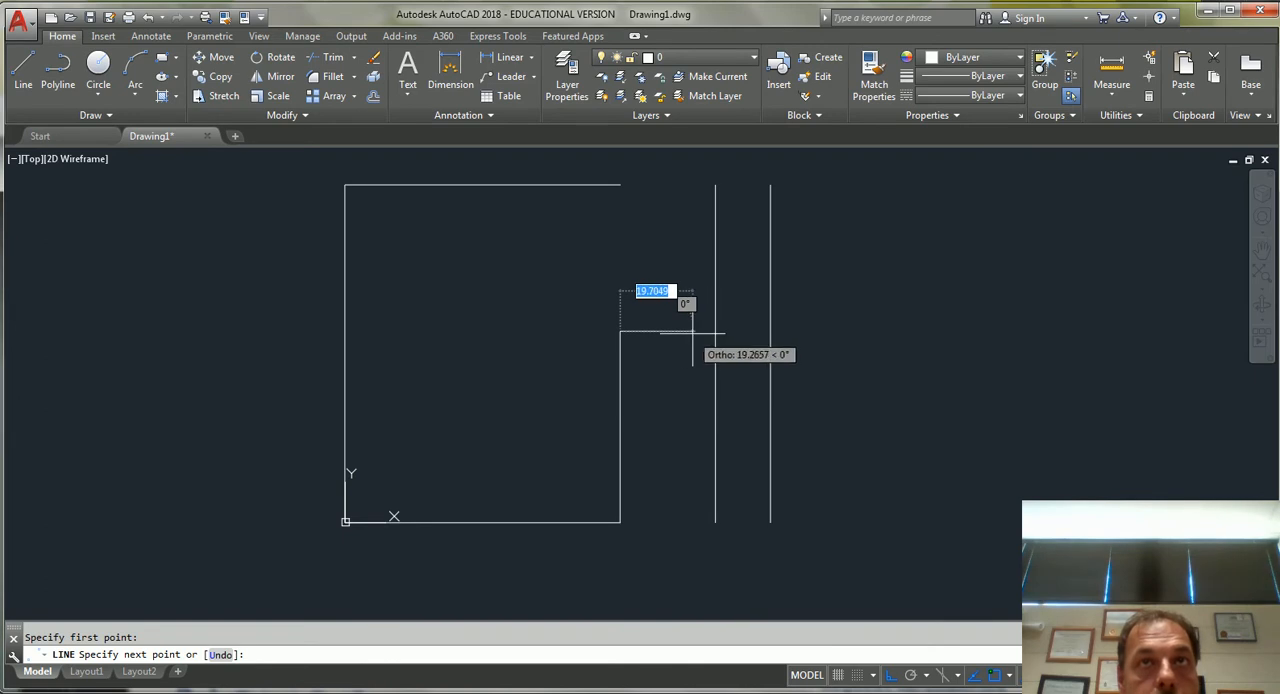
pyautogui.click(715, 331)
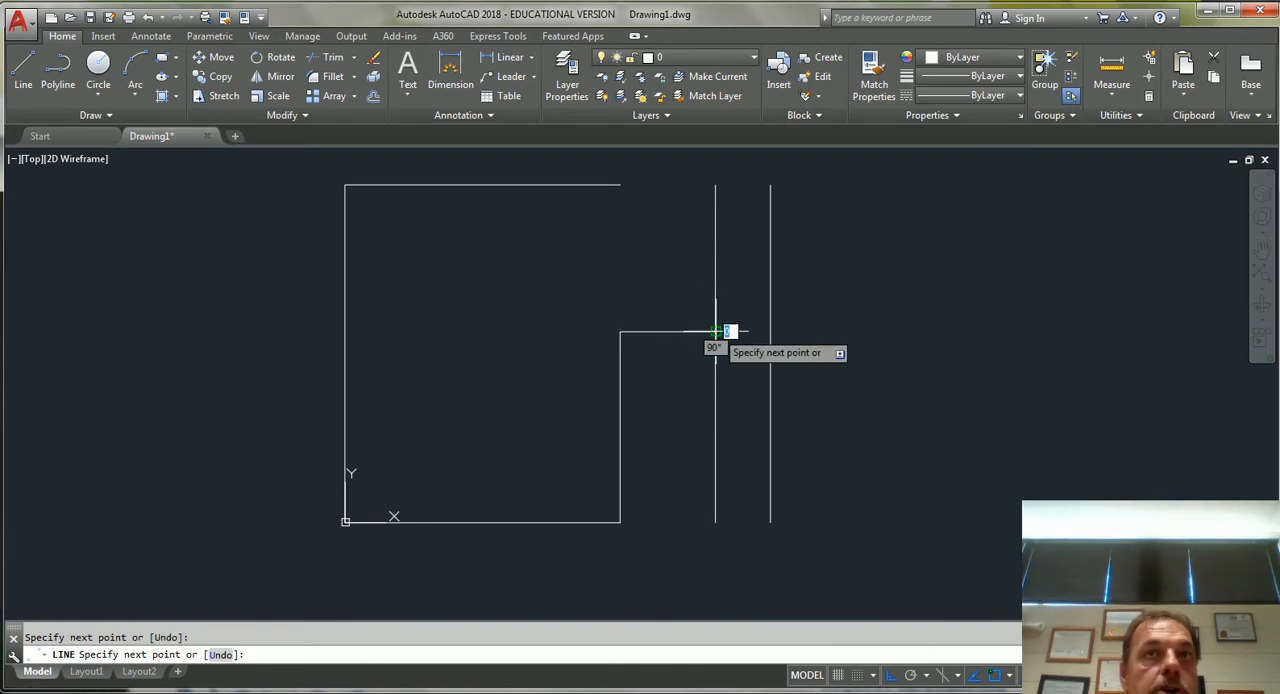
# Finish the short horizontal line and turn object snap on.
pyautogui.press('Escape')
pyautogui.press('F3')
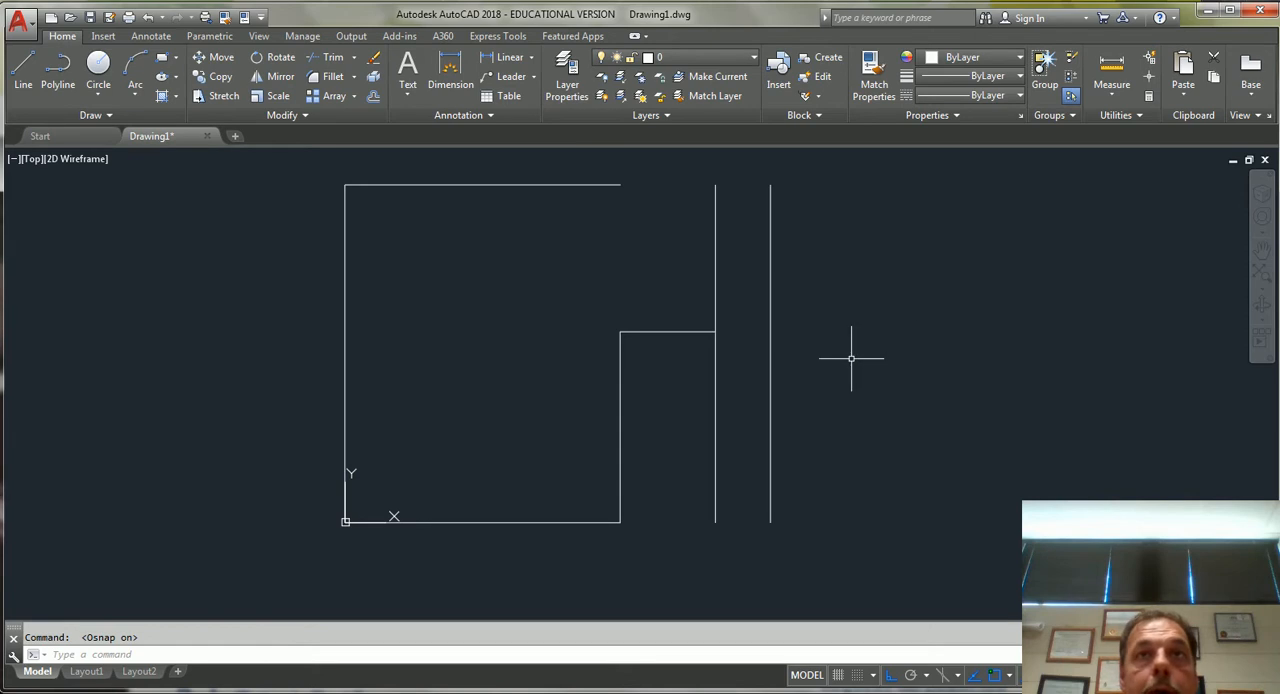
pyautogui.moveTo(857, 357); pyautogui.dragTo(870, 432, button='middle')
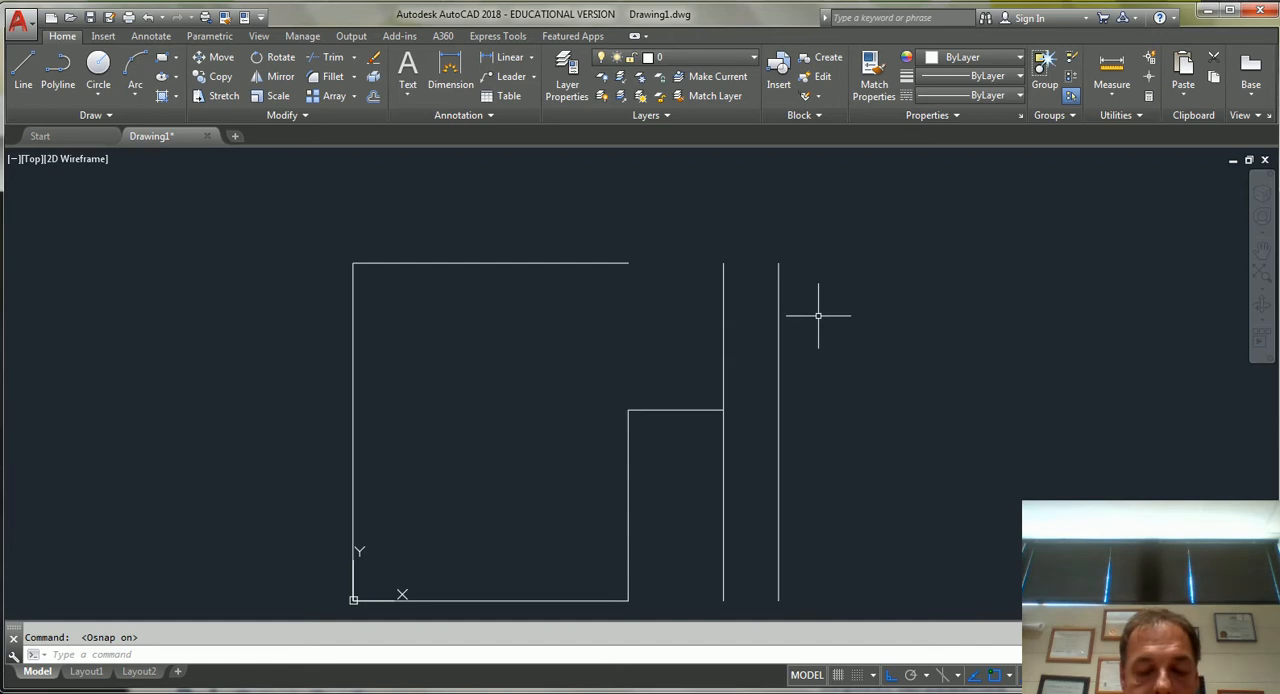
# Offset the uppermost horizontal line downward by 25 units.
pyautogui.write('o')
pyautogui.press('Return')
pyautogui.write('25')
pyautogui.press('Return')
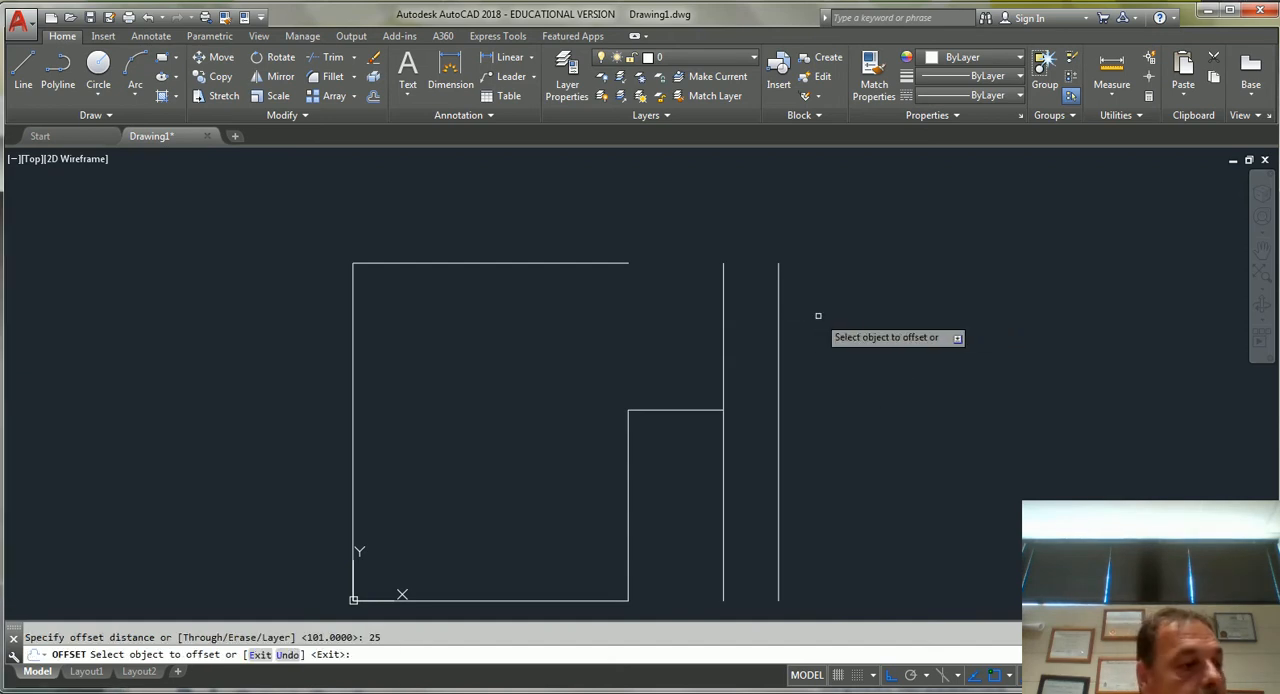
pyautogui.click(583, 264)
pyautogui.click(600, 310)
pyautogui.press('Escape')
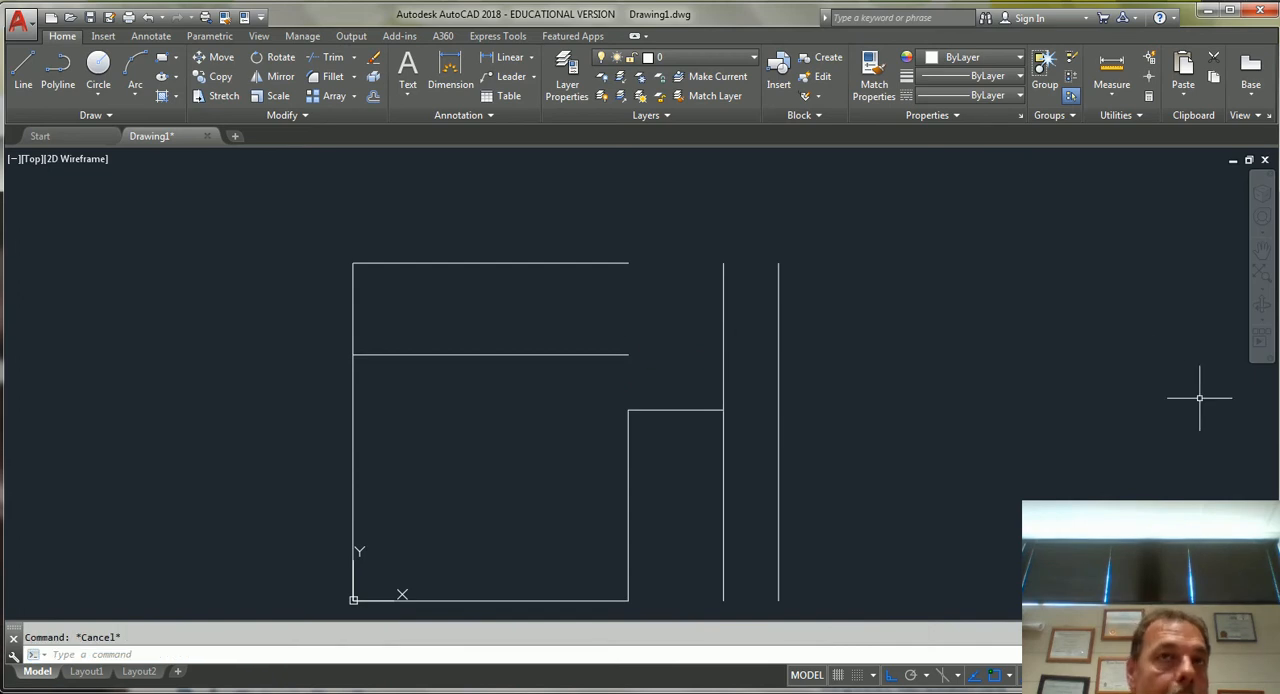
# Stretch the right end of the new offset line horizontally to the rightmost vertical line.
pyautogui.click(536, 354)
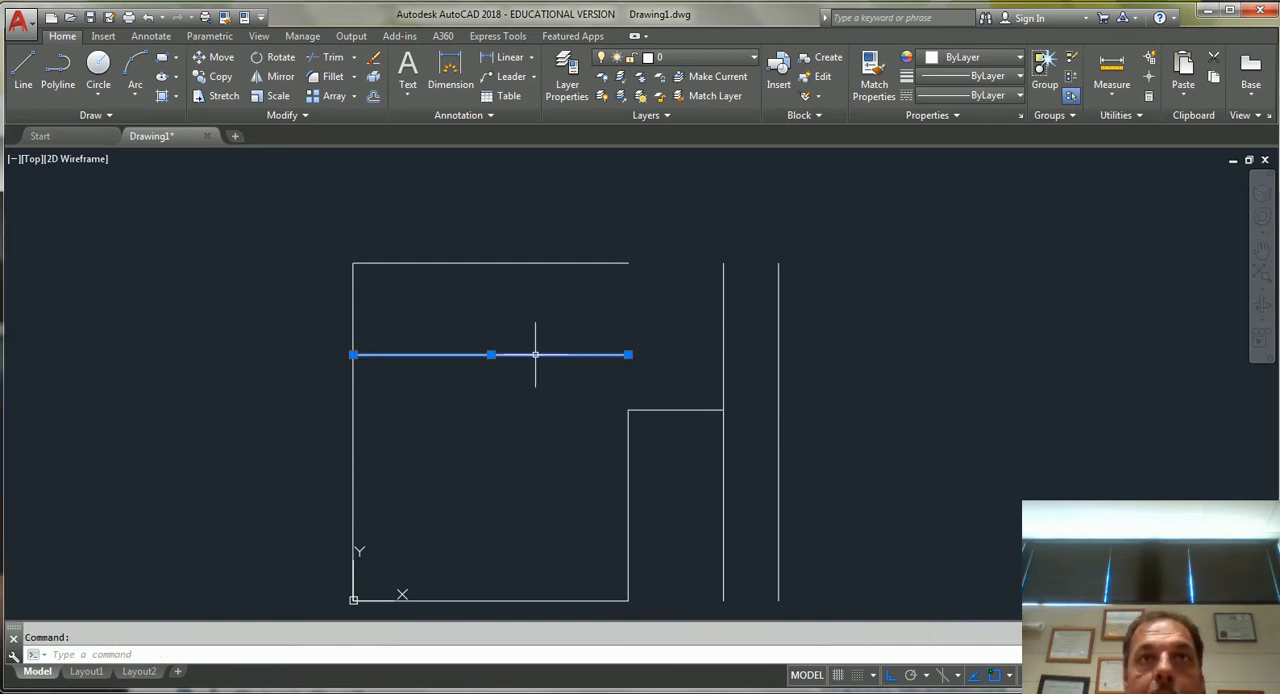
pyautogui.click(628, 354)
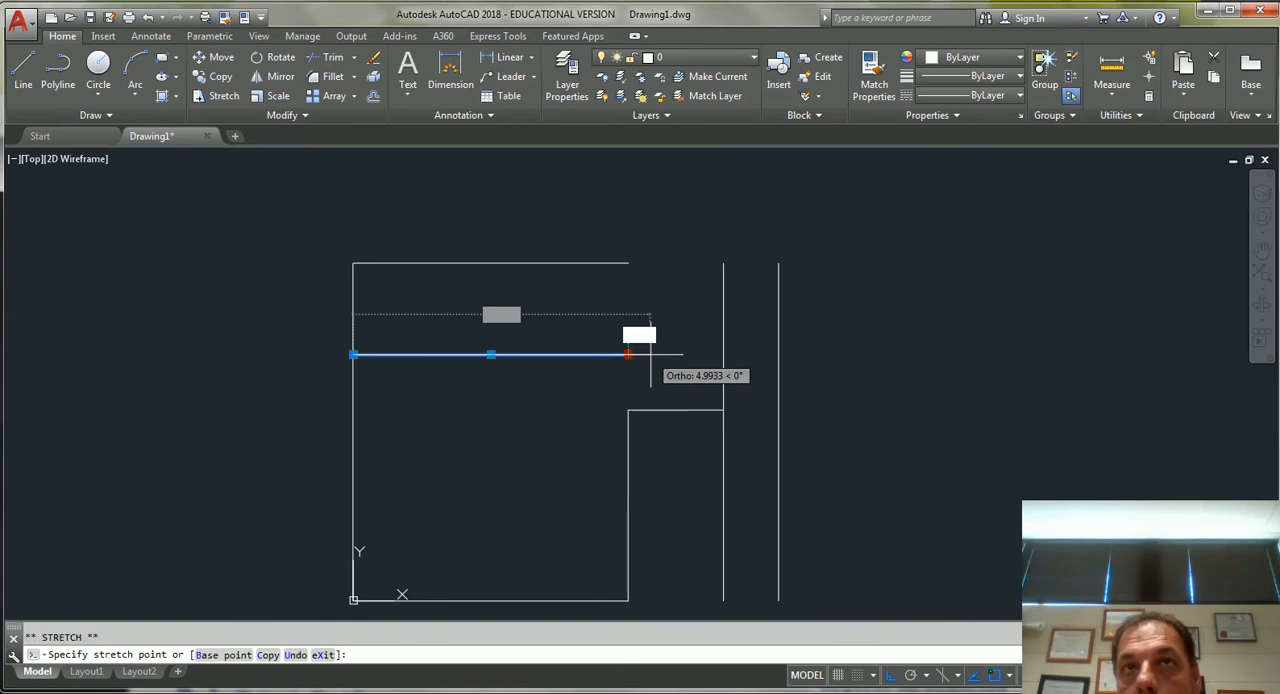
pyautogui.click(784, 349)
pyautogui.press('Escape')
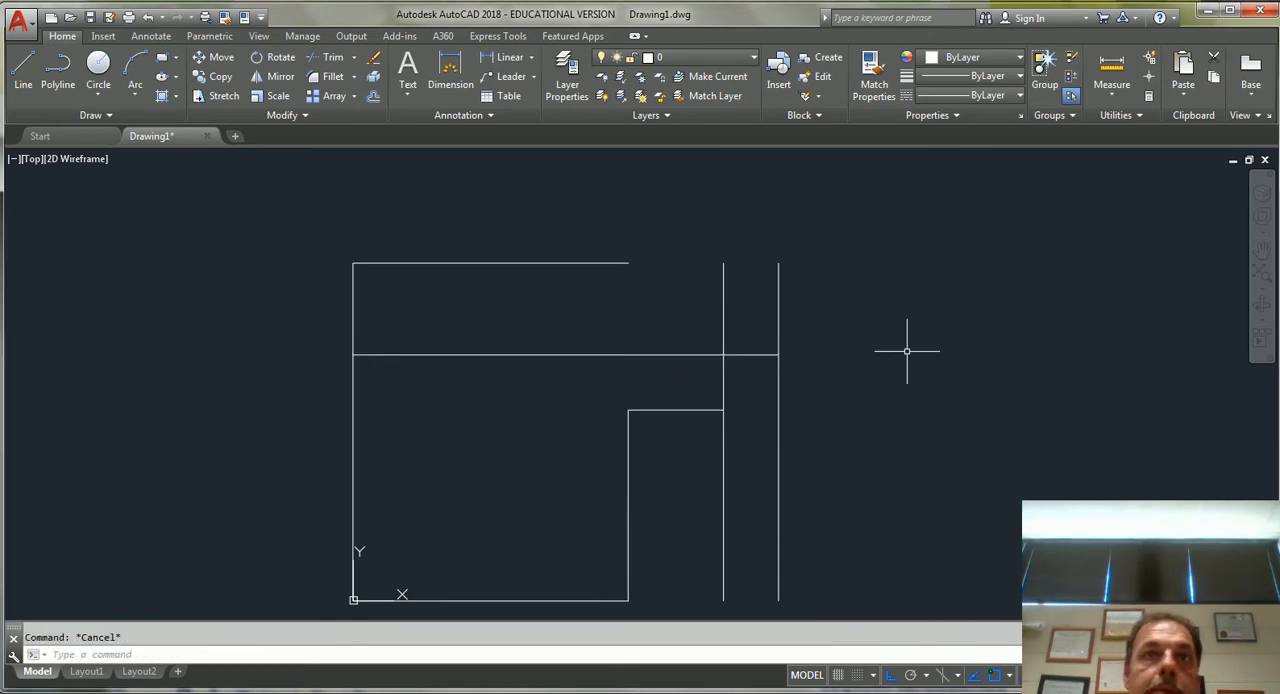
# Draw a diagonal line from the right end of the short horizontal step edge up to the offset line's end on the rightmost vertical.
pyautogui.write('l')
pyautogui.press('Return')
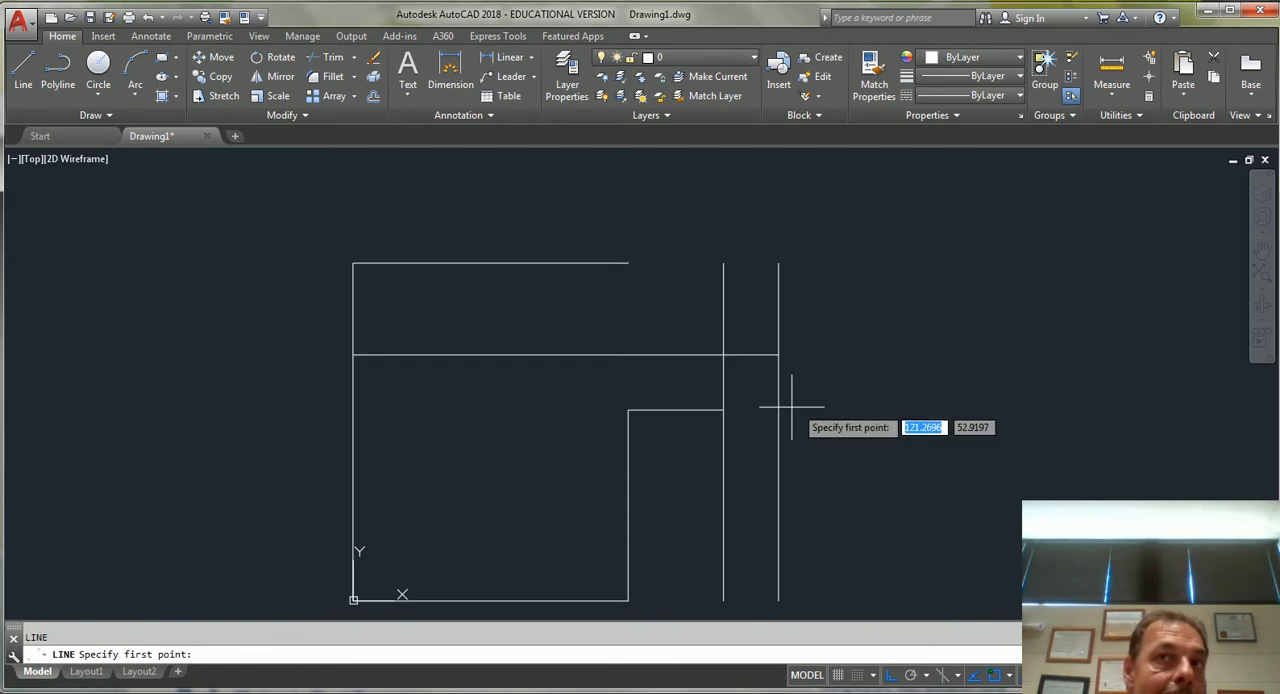
pyautogui.click(724, 410)
pyautogui.click(777, 355)
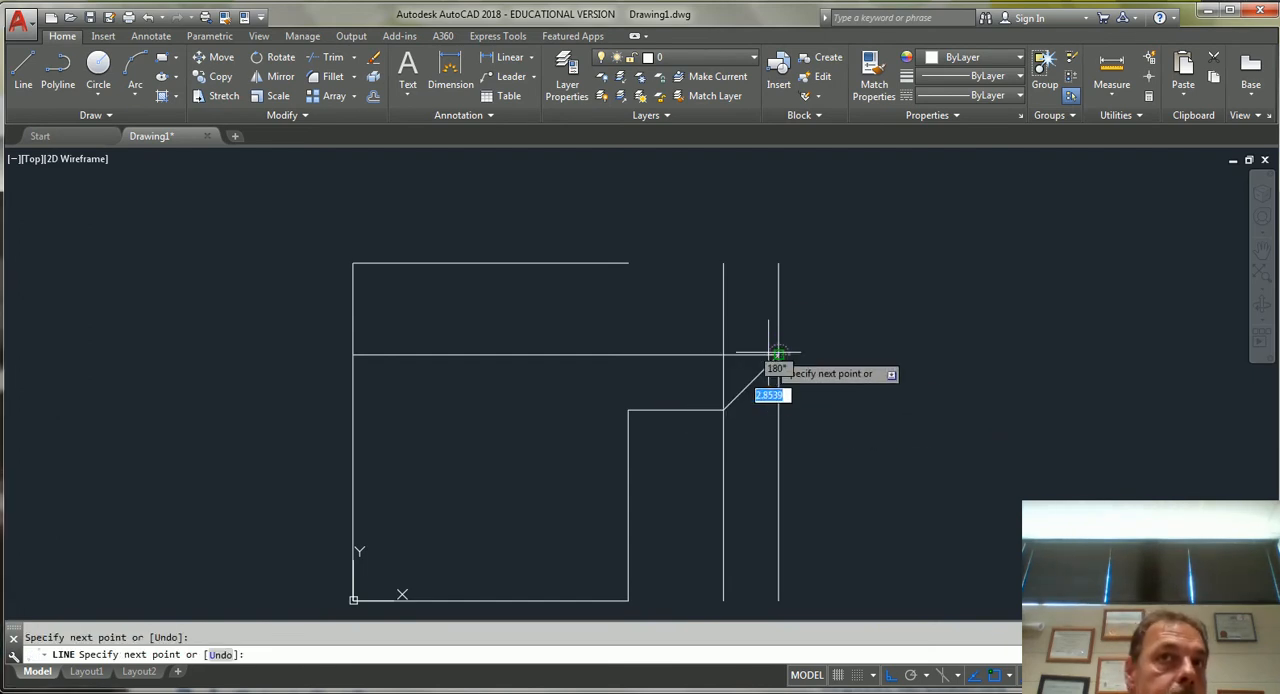
pyautogui.press('Escape')
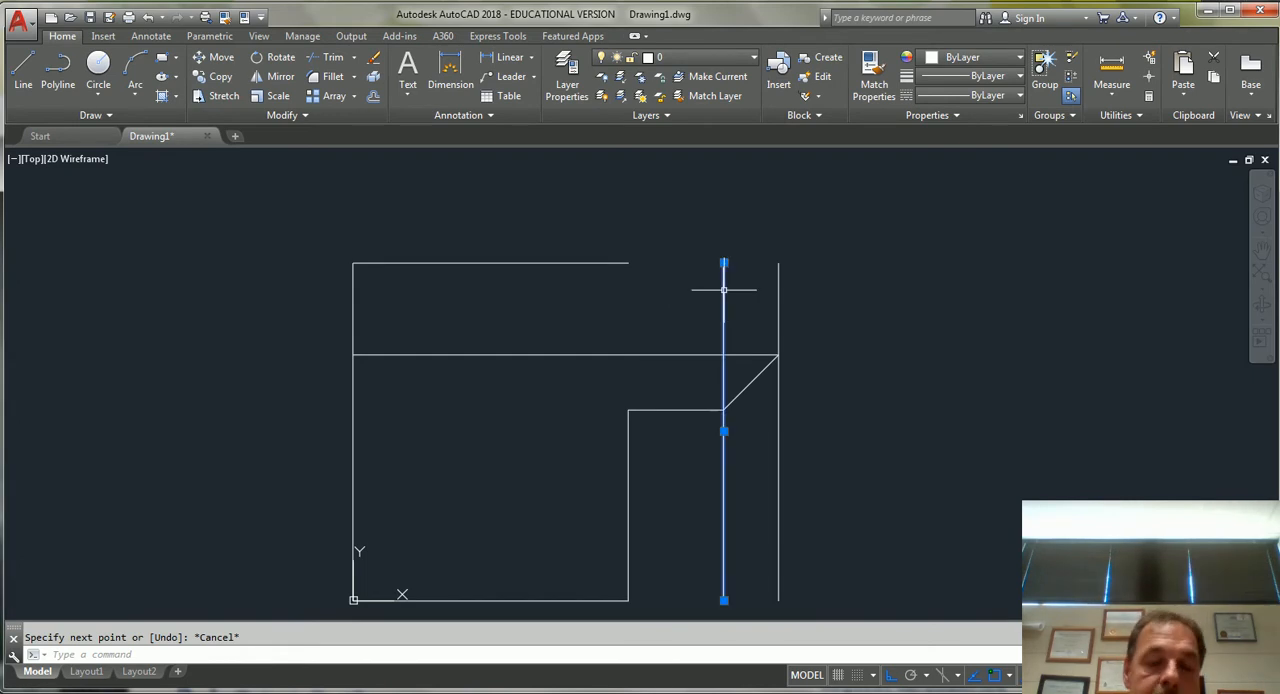
# Erase the inner vertical construction line and the horizontal construction line that located the diagonal's ends.
pyautogui.click(723, 290)
pyautogui.press('Delete')
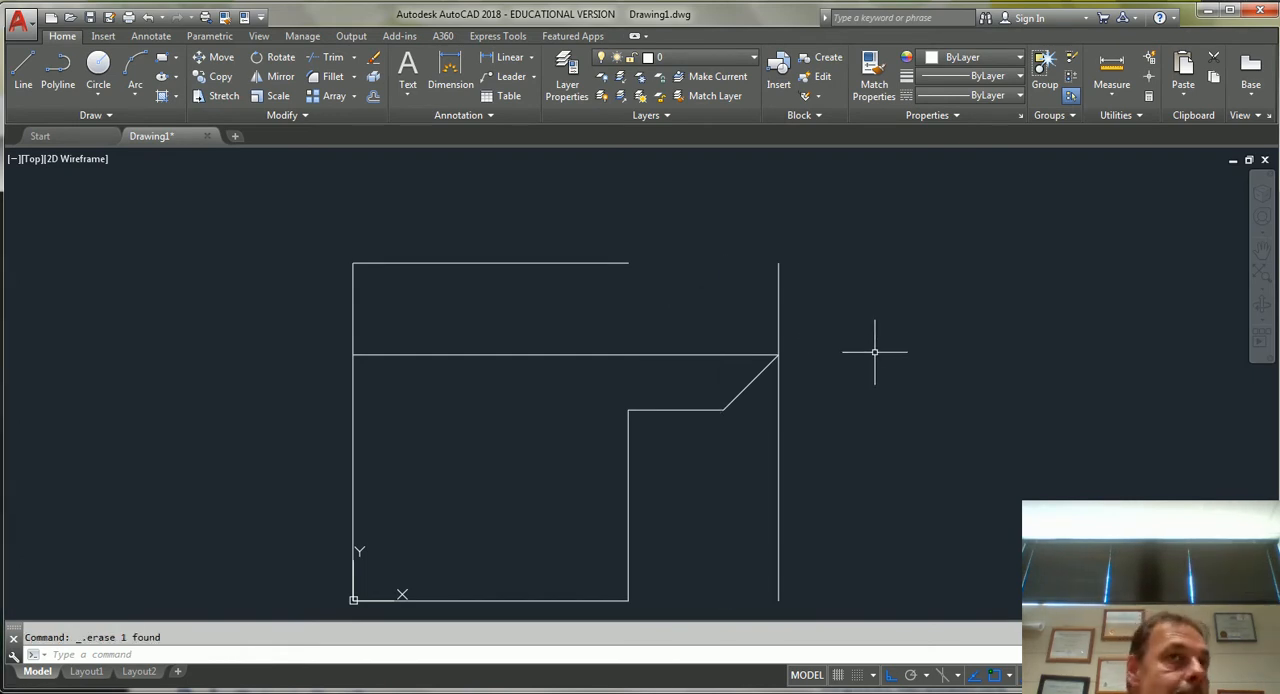
pyautogui.click(697, 353)
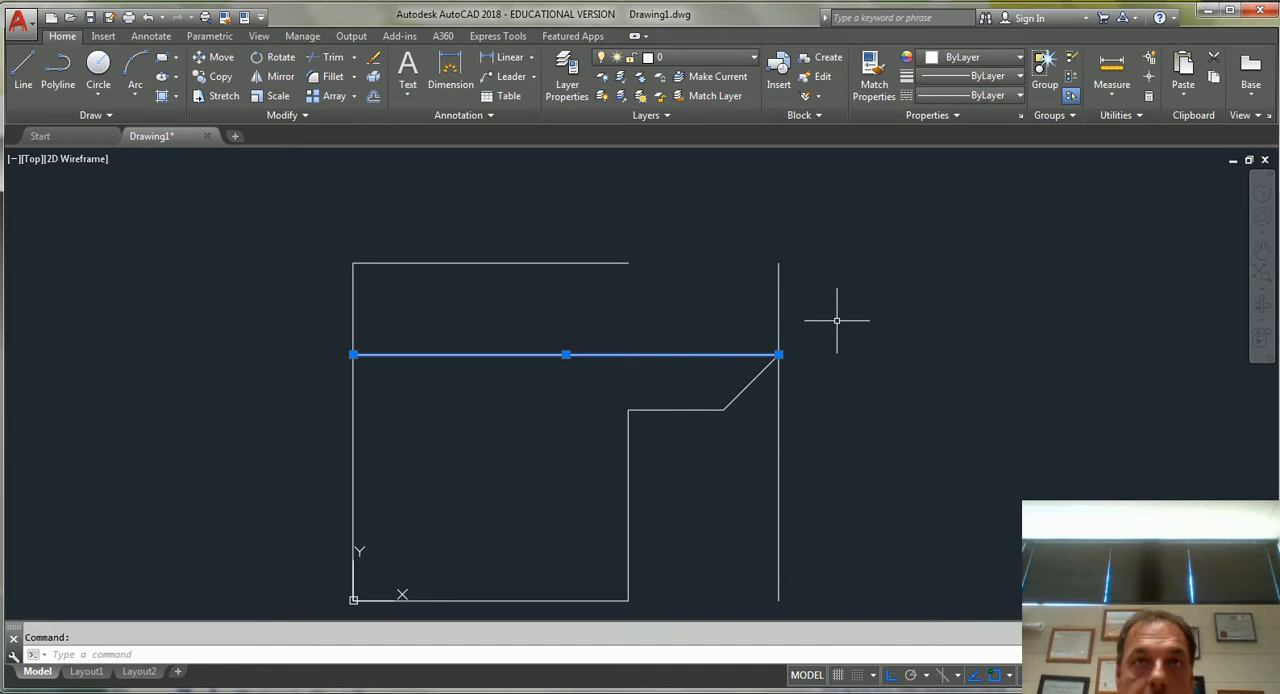
pyautogui.press('Delete')
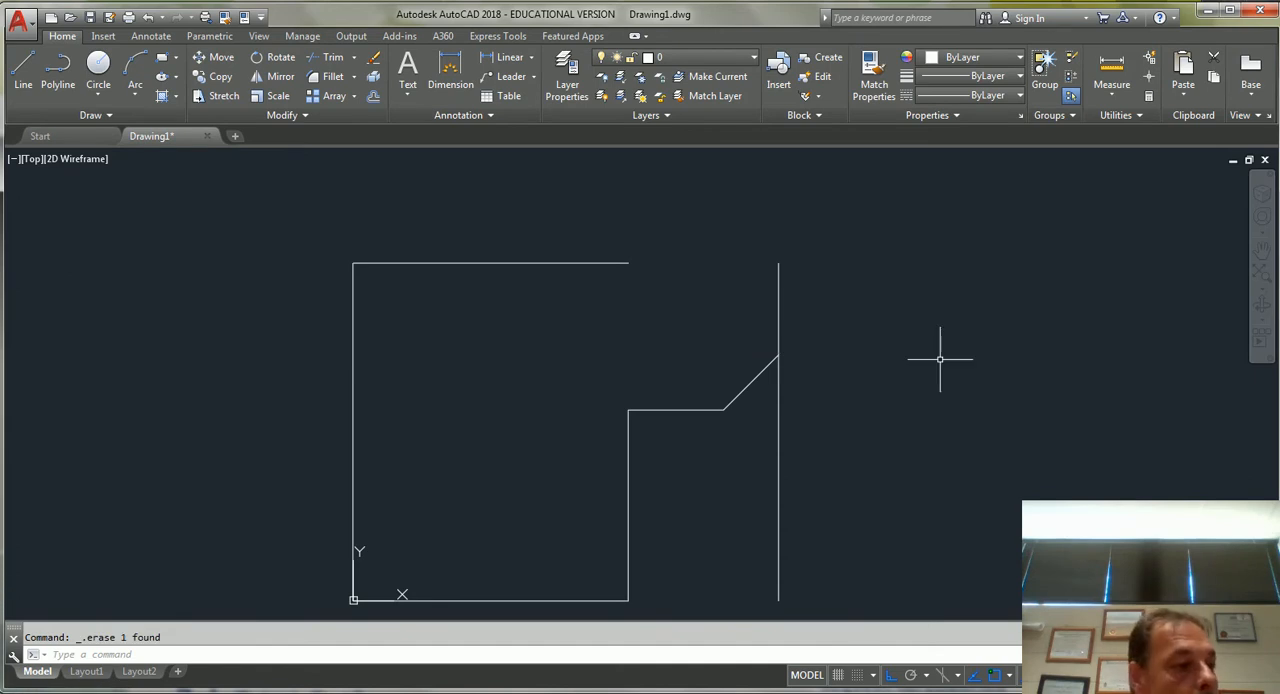
# Stretch the top edge's right end to the upper end of the right vertical line.
pyautogui.click(595, 265)
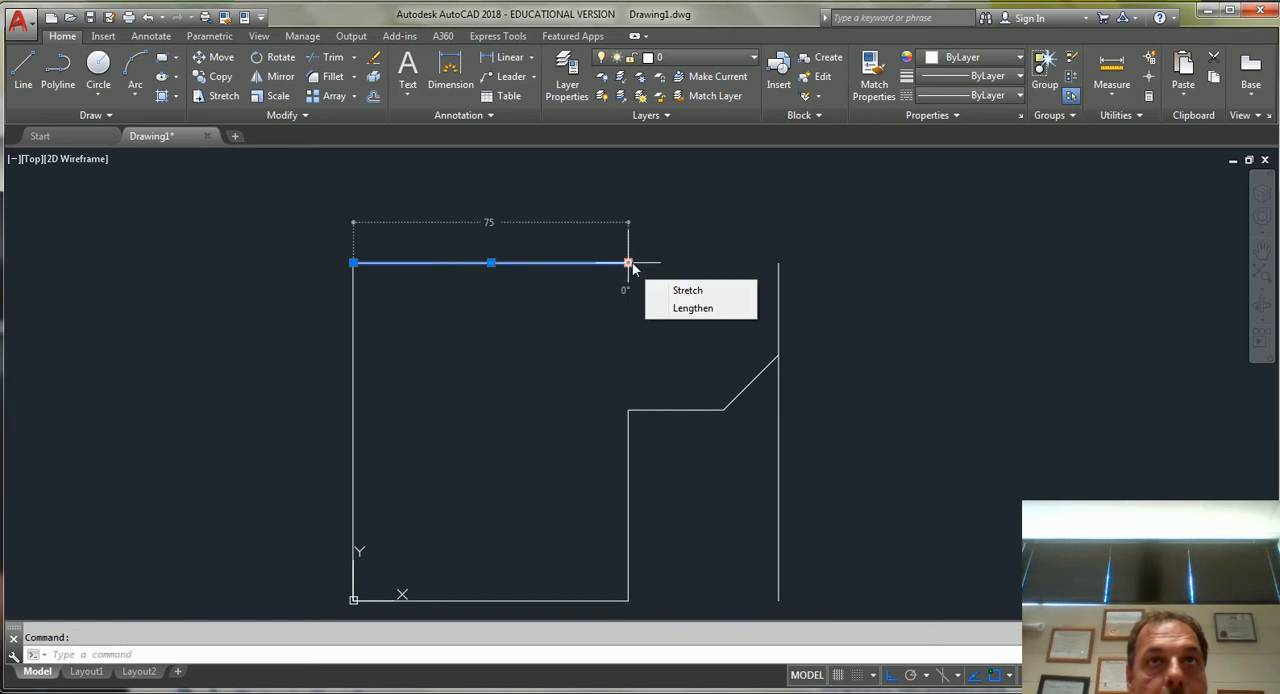
pyautogui.click(628, 264)
pyautogui.click(781, 264)
pyautogui.press('Escape')
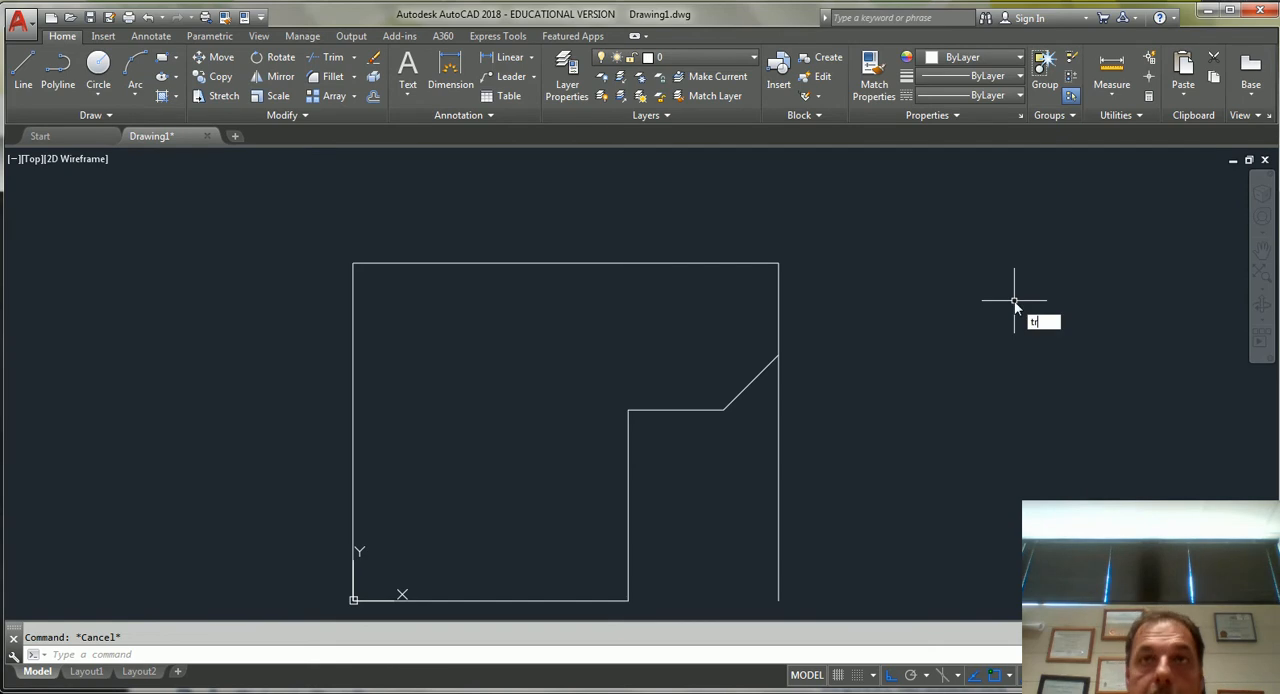
# Trim away the part of the right vertical line below the diagonal edge.
pyautogui.press('Return')
pyautogui.press('Return')
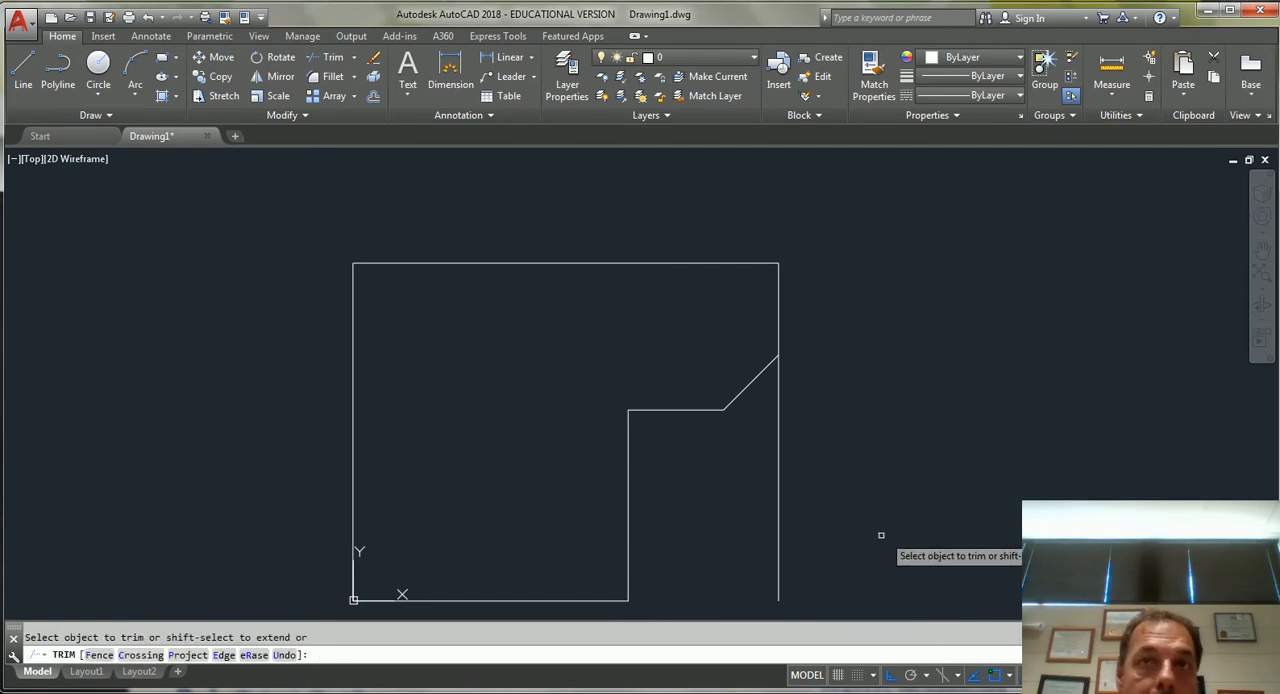
pyautogui.click(778, 444)
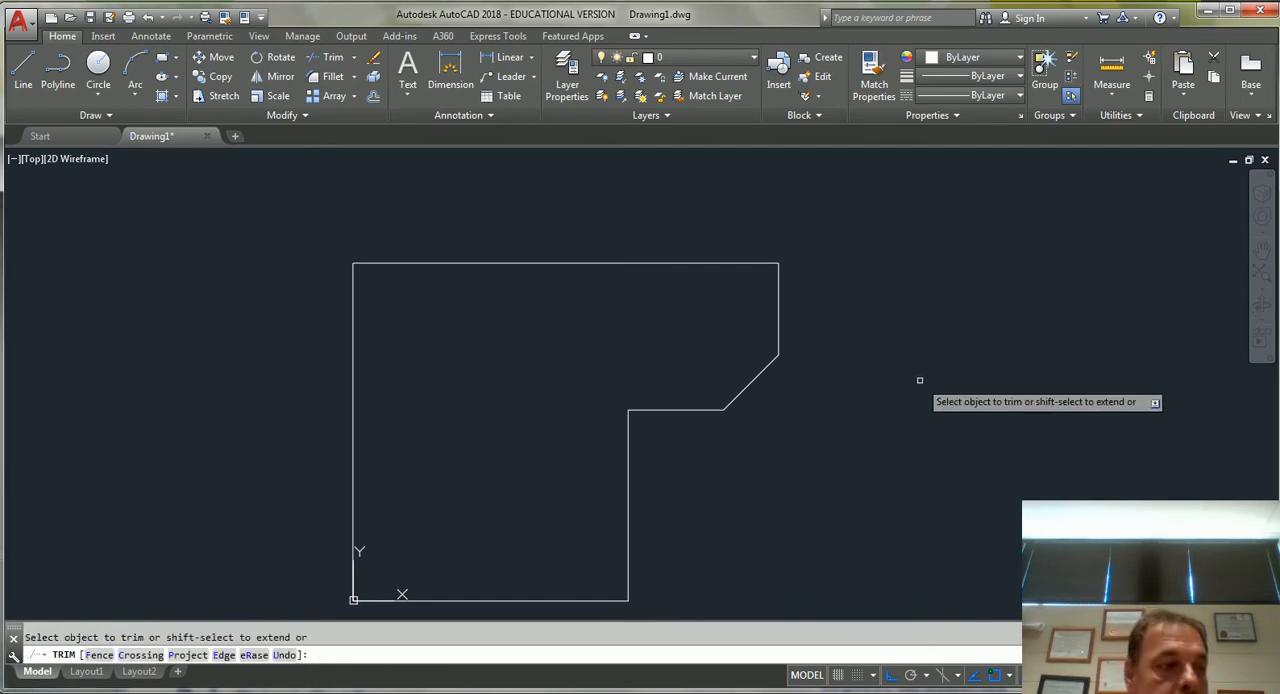
pyautogui.press('Return')
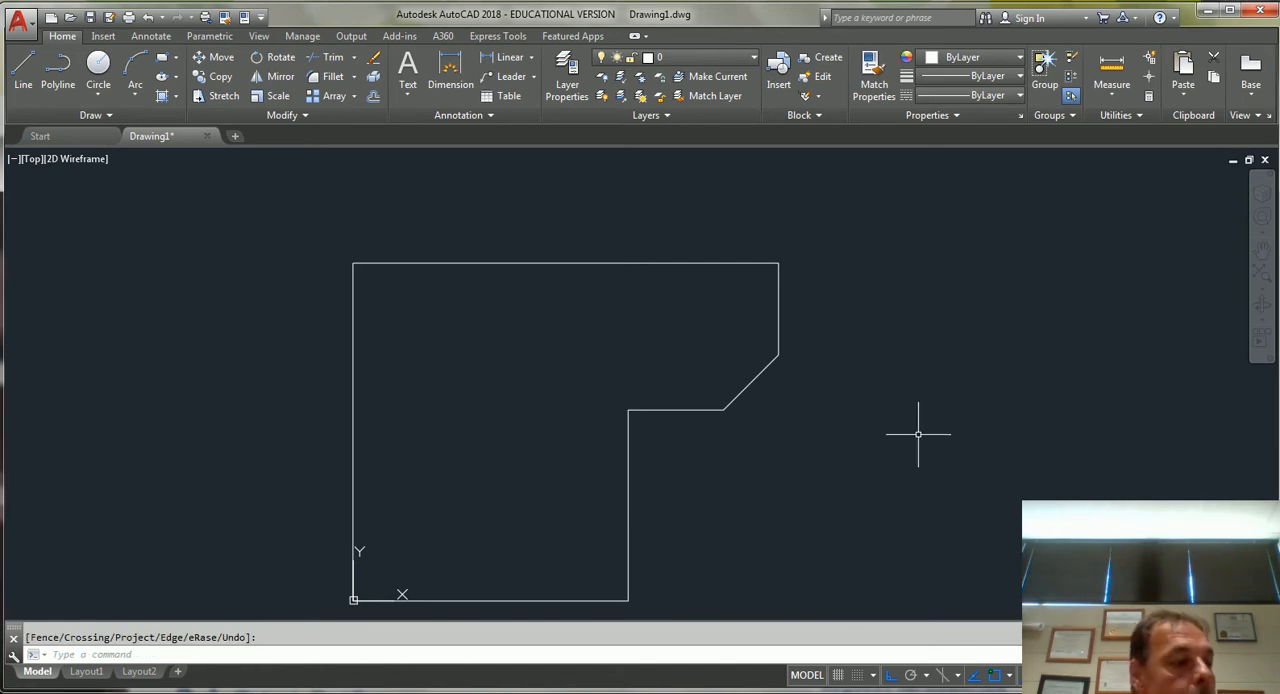
# Draw a circle of diameter 30 centred at 25,25.
pyautogui.moveTo(803, 497); pyautogui.dragTo(838, 422, button='middle')
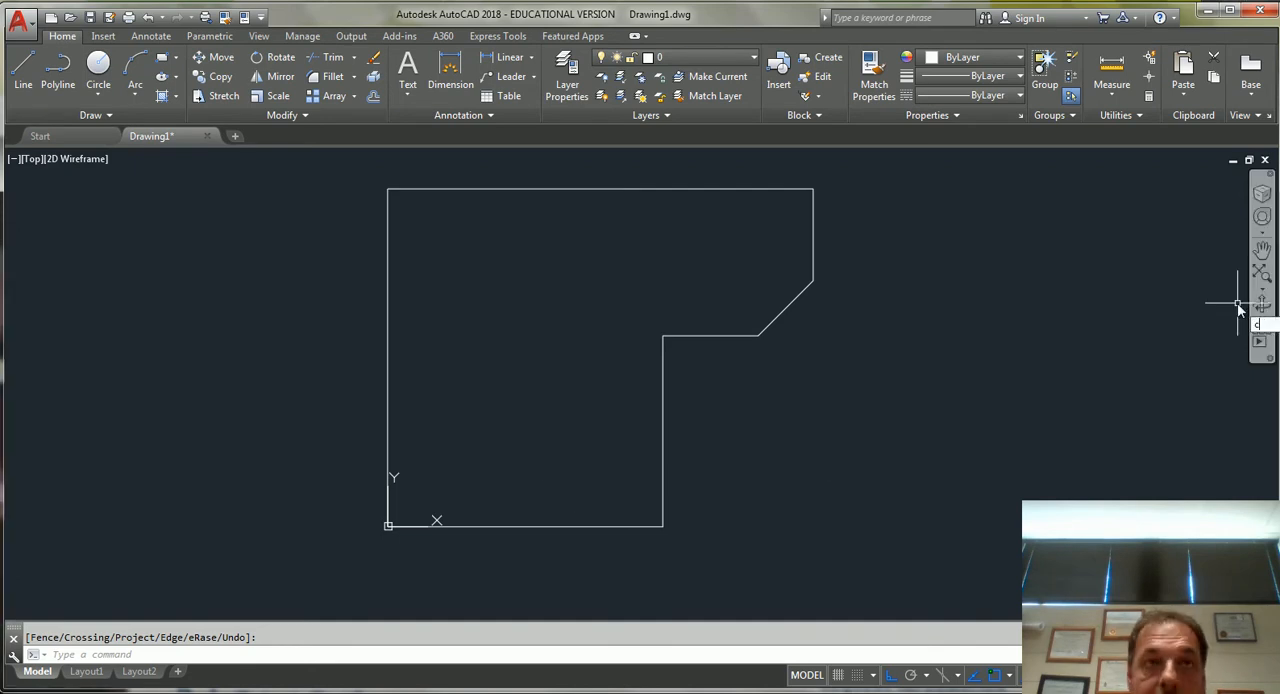
pyautogui.write('c')
pyautogui.press('Return')
pyautogui.write('25,2')
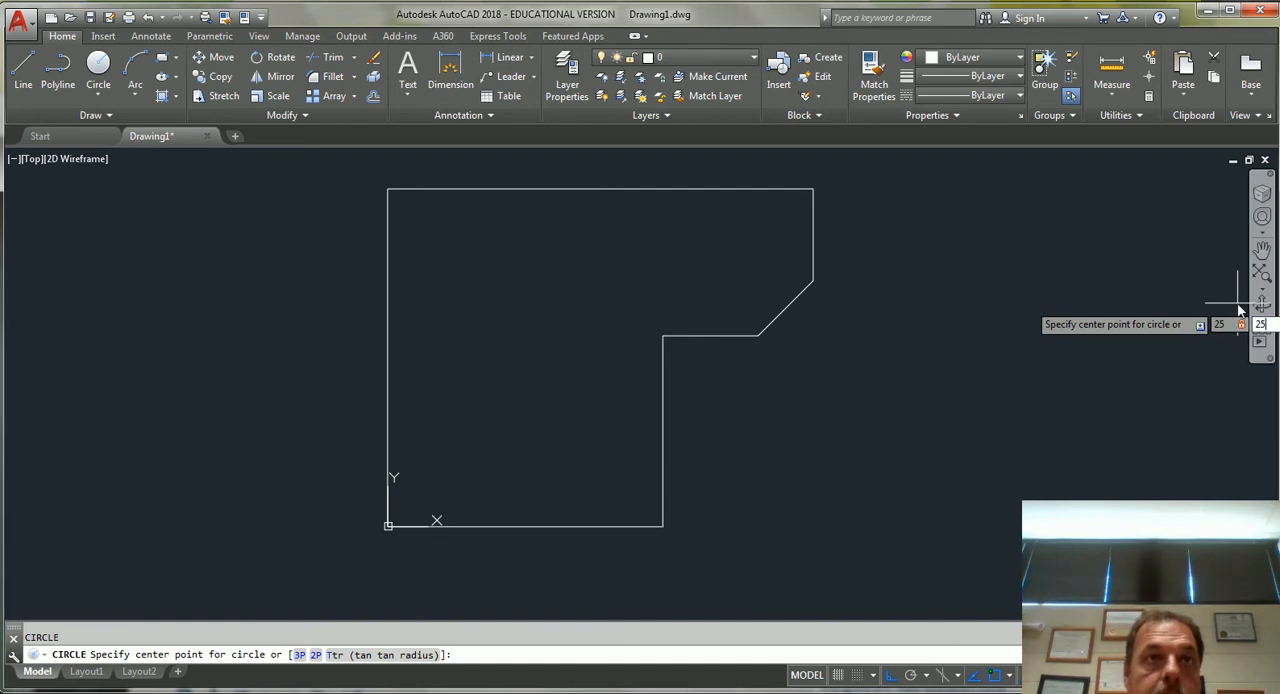
pyautogui.write('5')
pyautogui.press('Return')
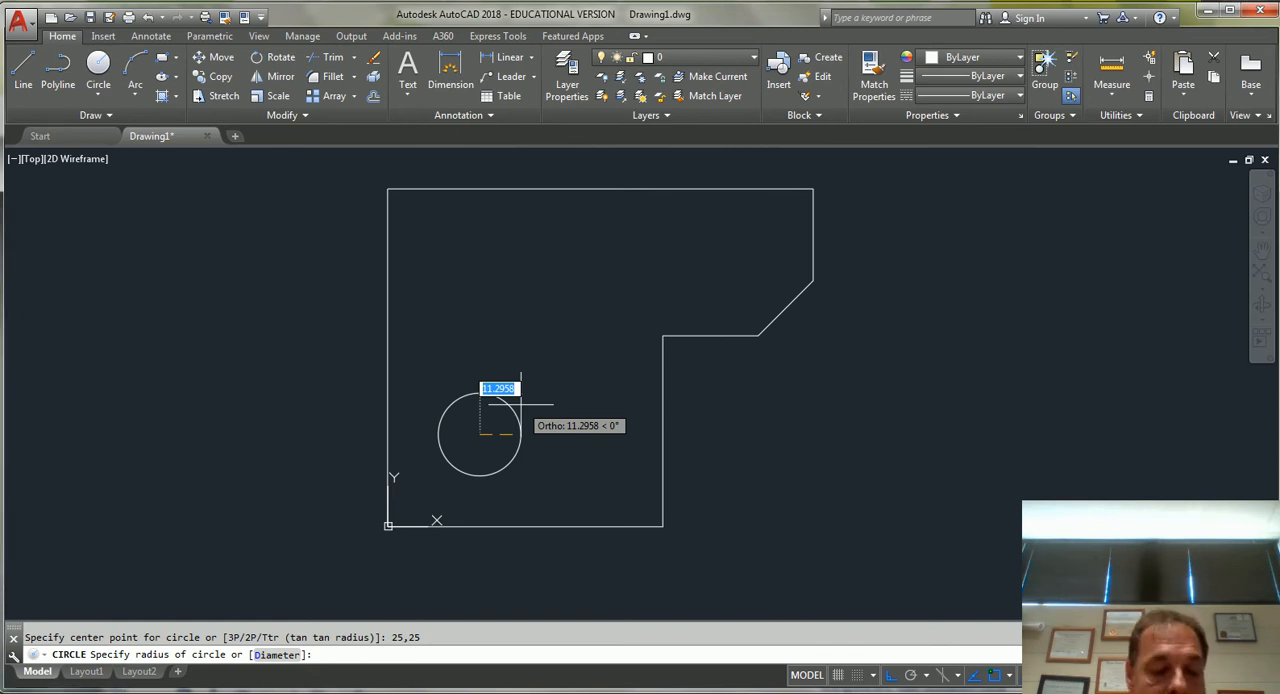
pyautogui.write('d')
pyautogui.press('Return')
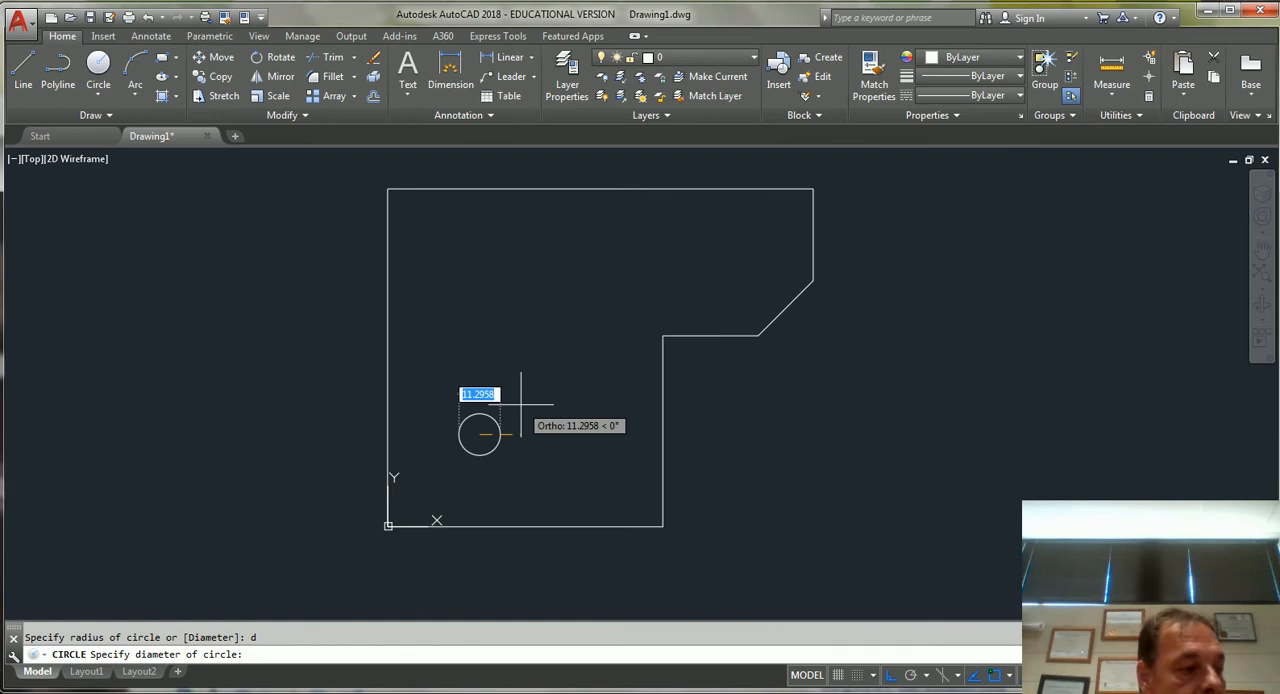
pyautogui.write('30')
pyautogui.press('Return')
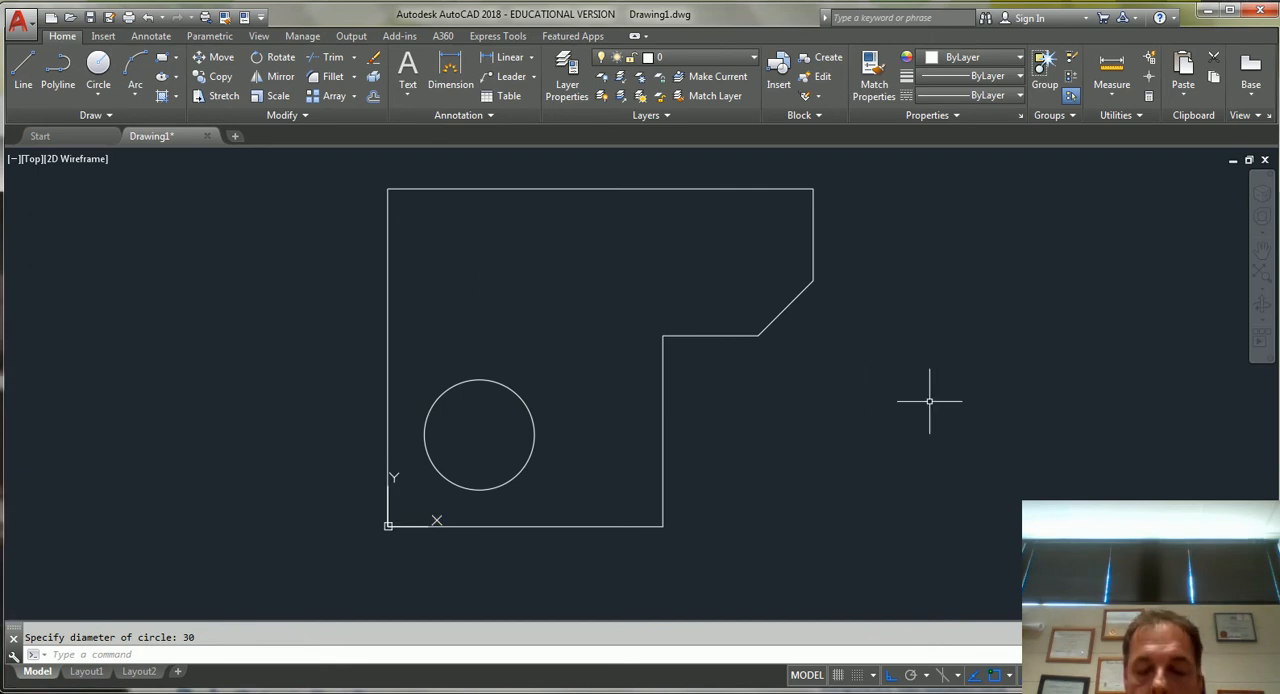
# Offset the outline's top edge downward by 25 units as a construction line for a circle centre.
pyautogui.write('o')
pyautogui.press('Return')
pyautogui.write('25')
pyautogui.press('Return')
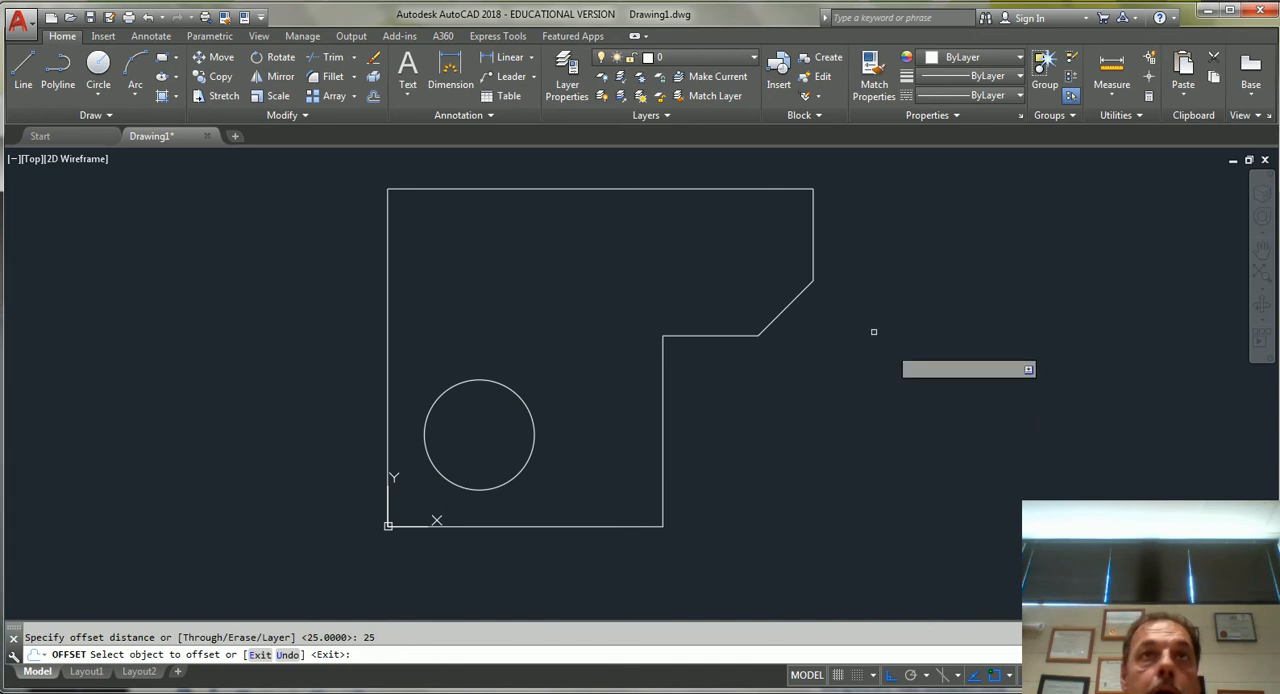
pyautogui.click(703, 189)
pyautogui.click(699, 254)
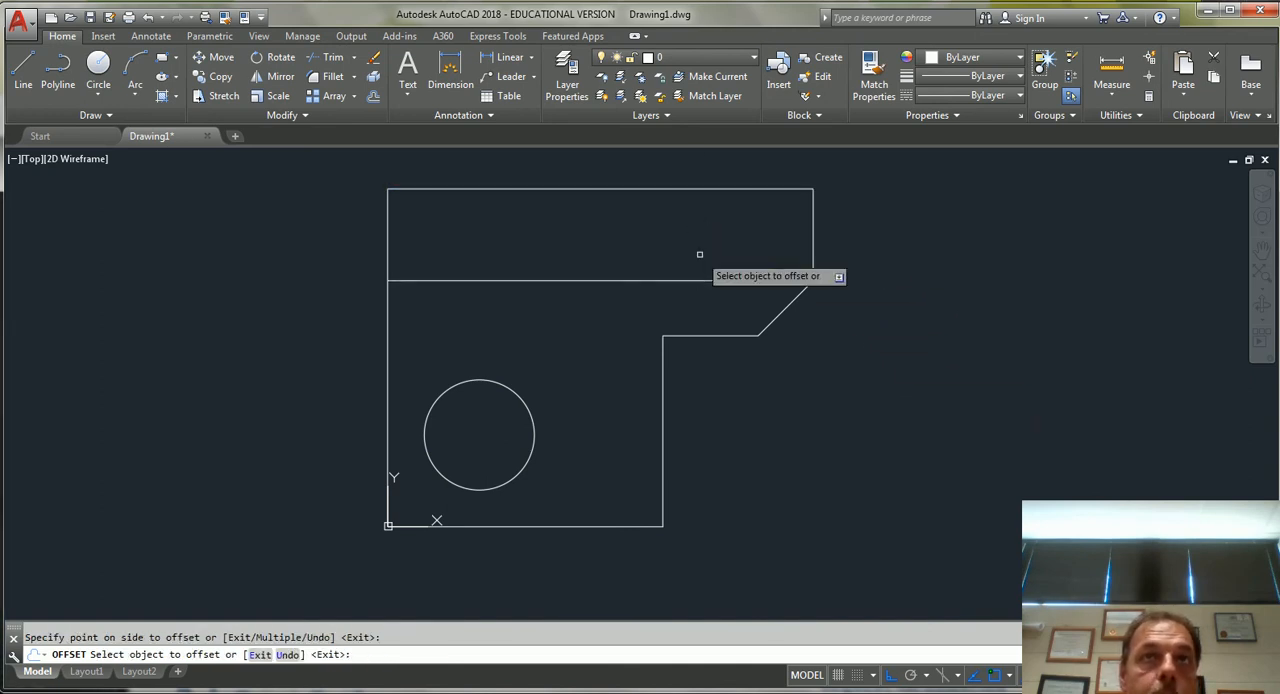
pyautogui.press('Return')
pyautogui.press('Return')
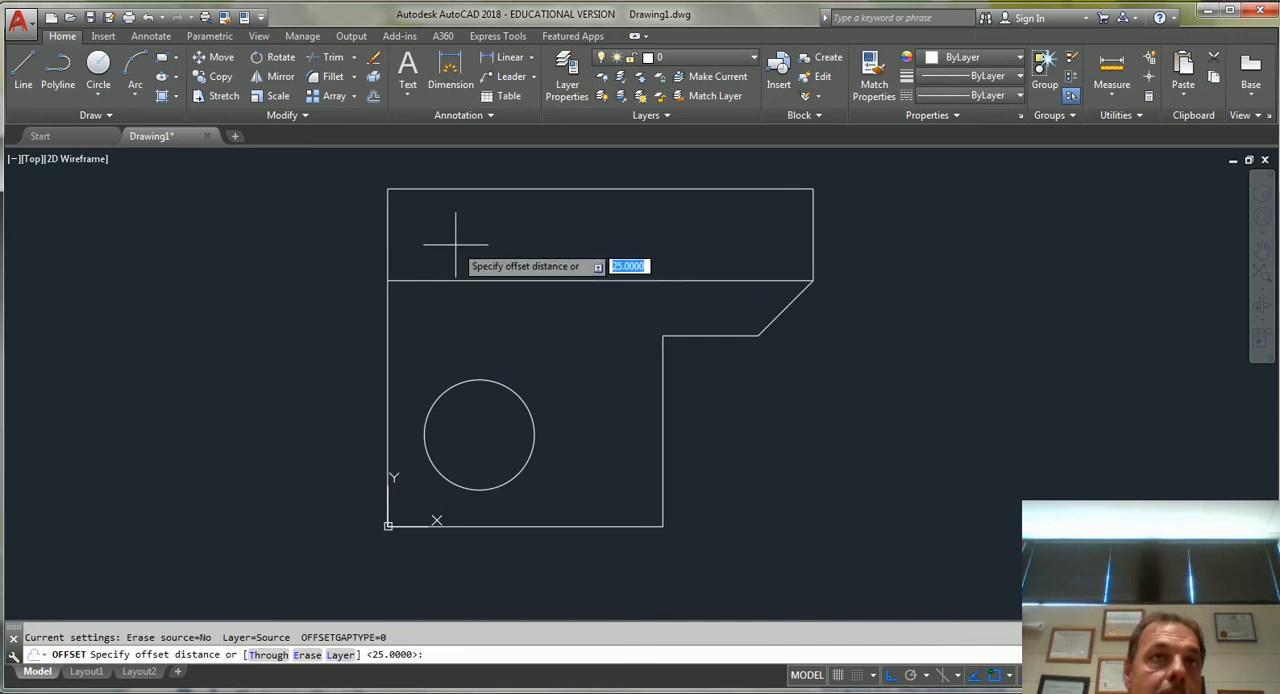
# Offset the outline's left edge 25 units to the right, into the part.
pyautogui.press('Return')
pyautogui.click(387, 243)
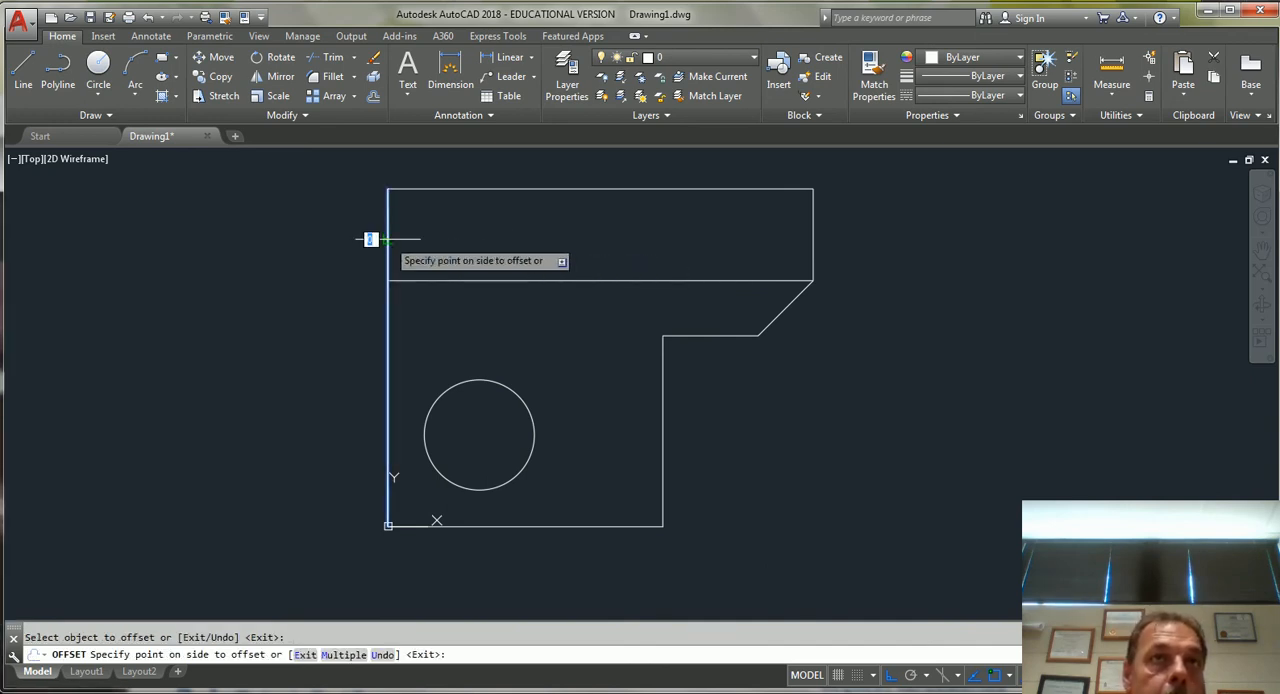
pyautogui.click(514, 251)
pyautogui.press('Return')
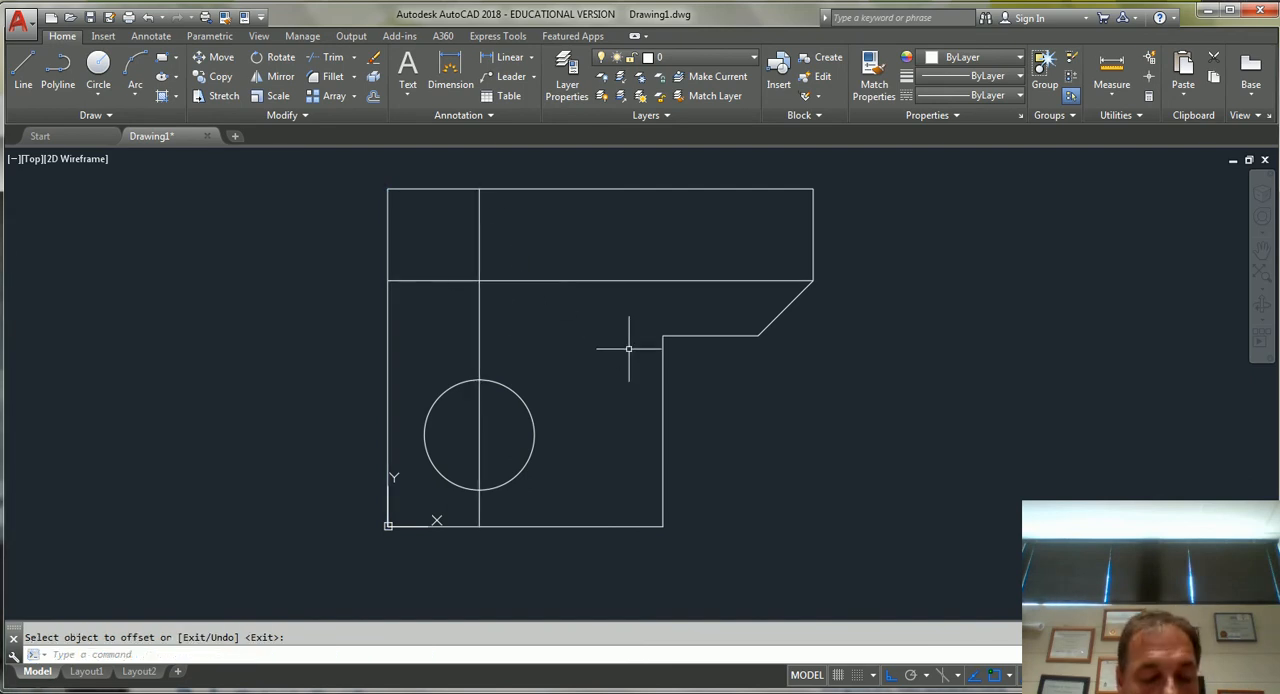
# Draw a circle of diameter 20 centred where the two offset construction lines cross.
pyautogui.click(479, 280)
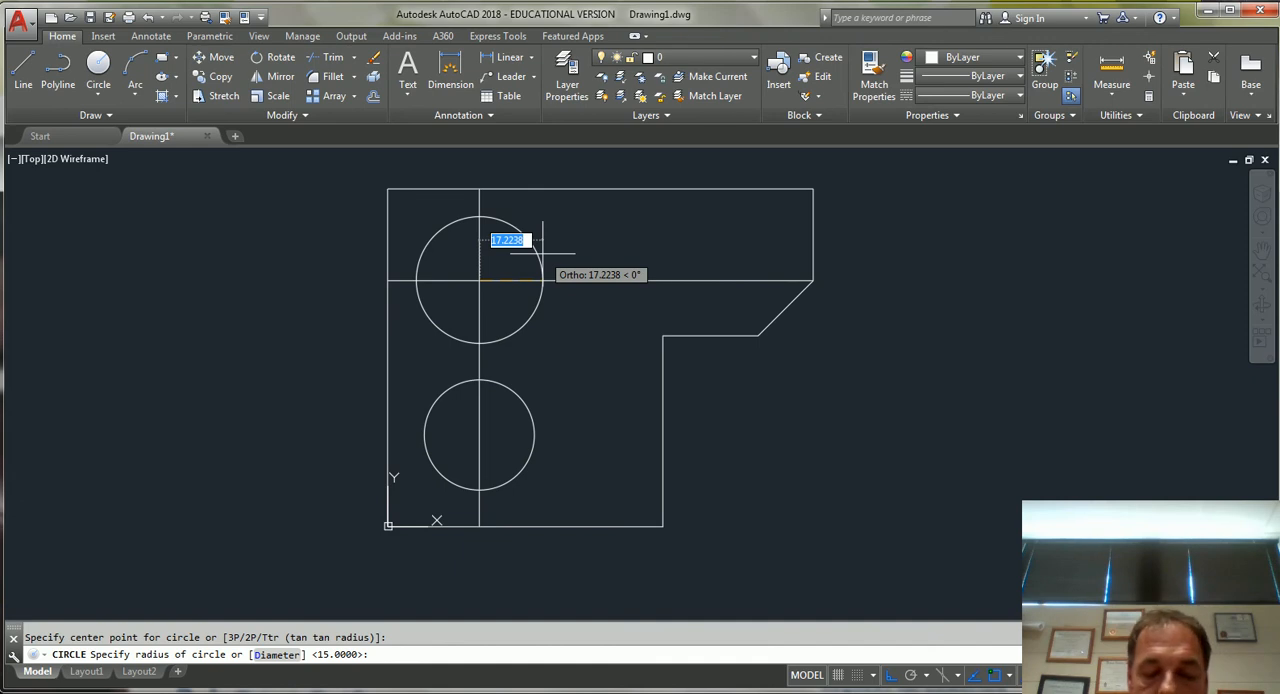
pyautogui.write('d')
pyautogui.press('Return')
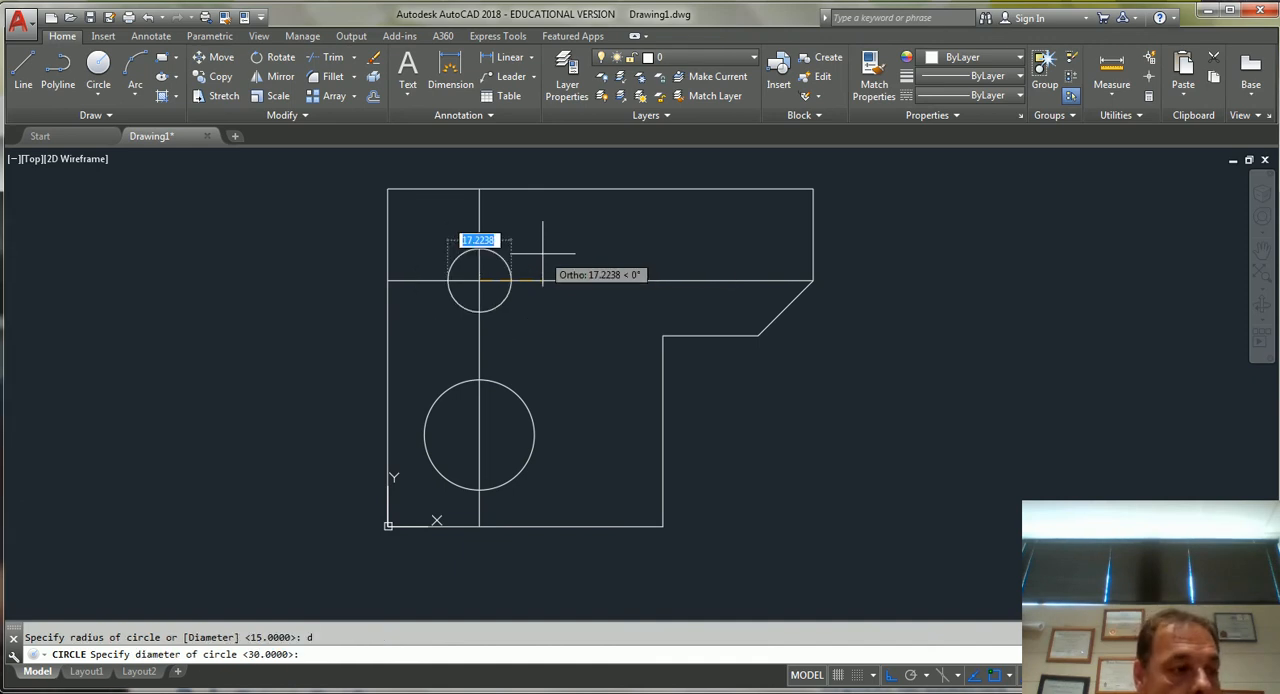
pyautogui.write('20')
pyautogui.press('Return')
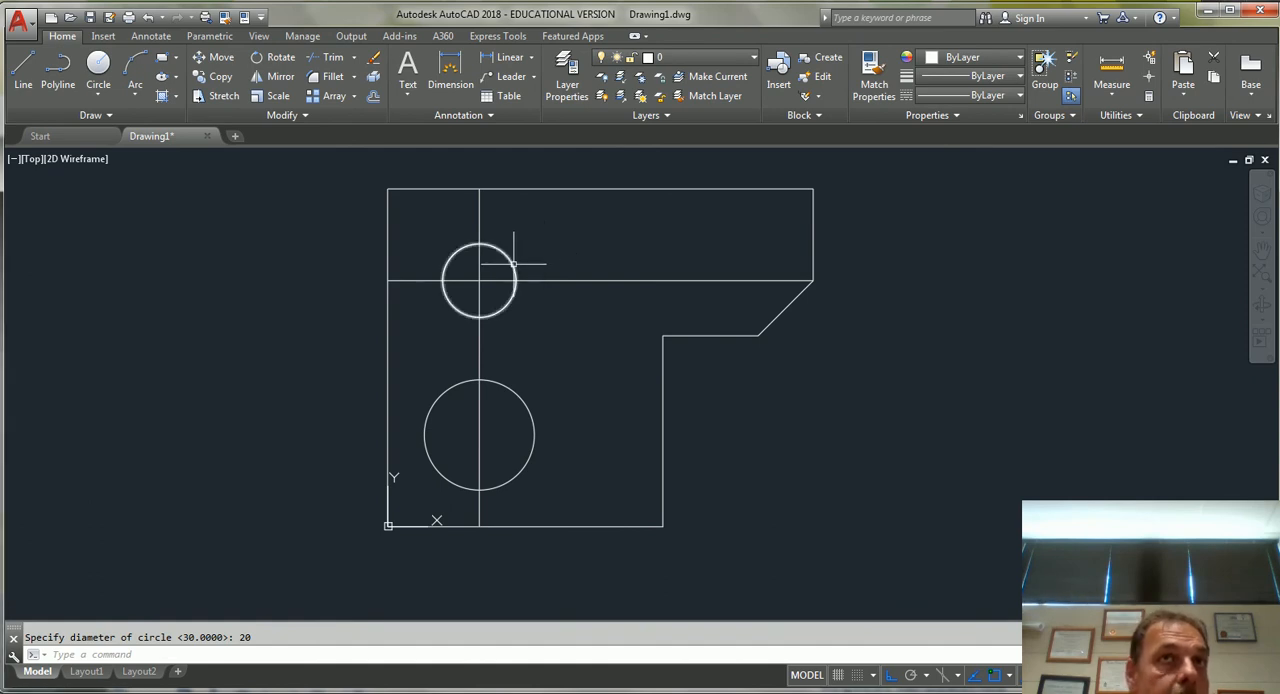
# Check the upper circle's geometry in its properties, and close the properties display.
pyautogui.click(509, 252)
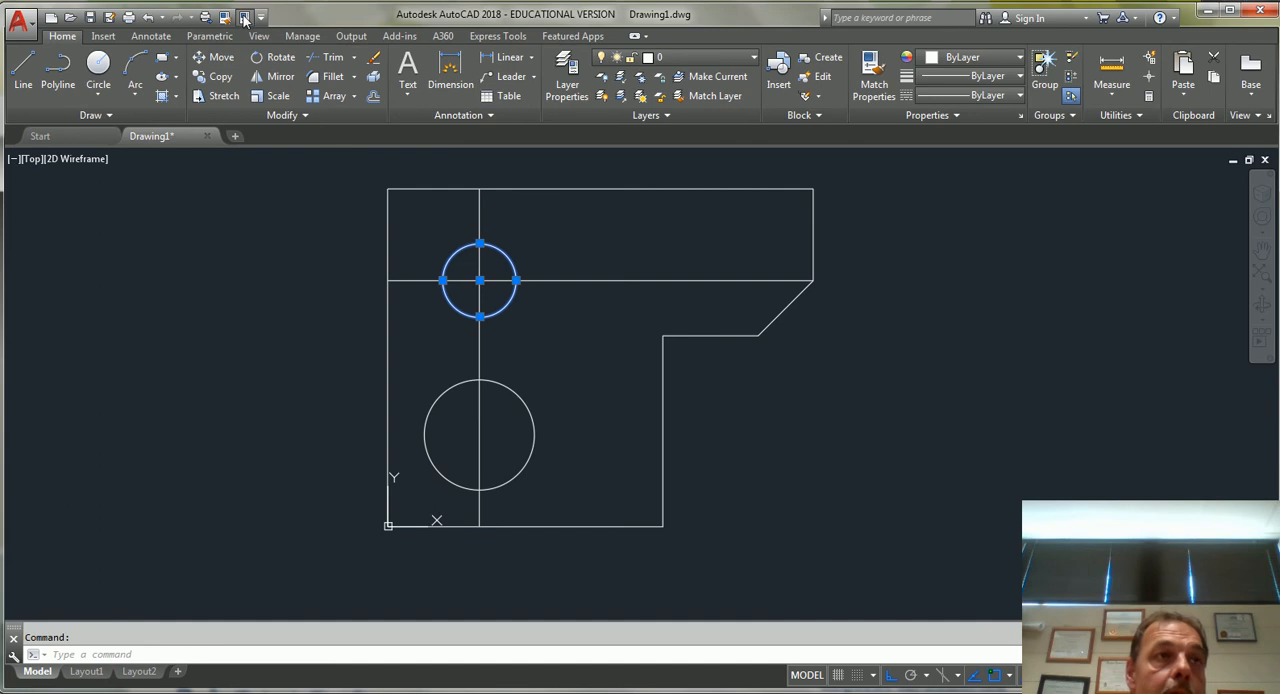
pyautogui.hotkey('ctrl', '1')
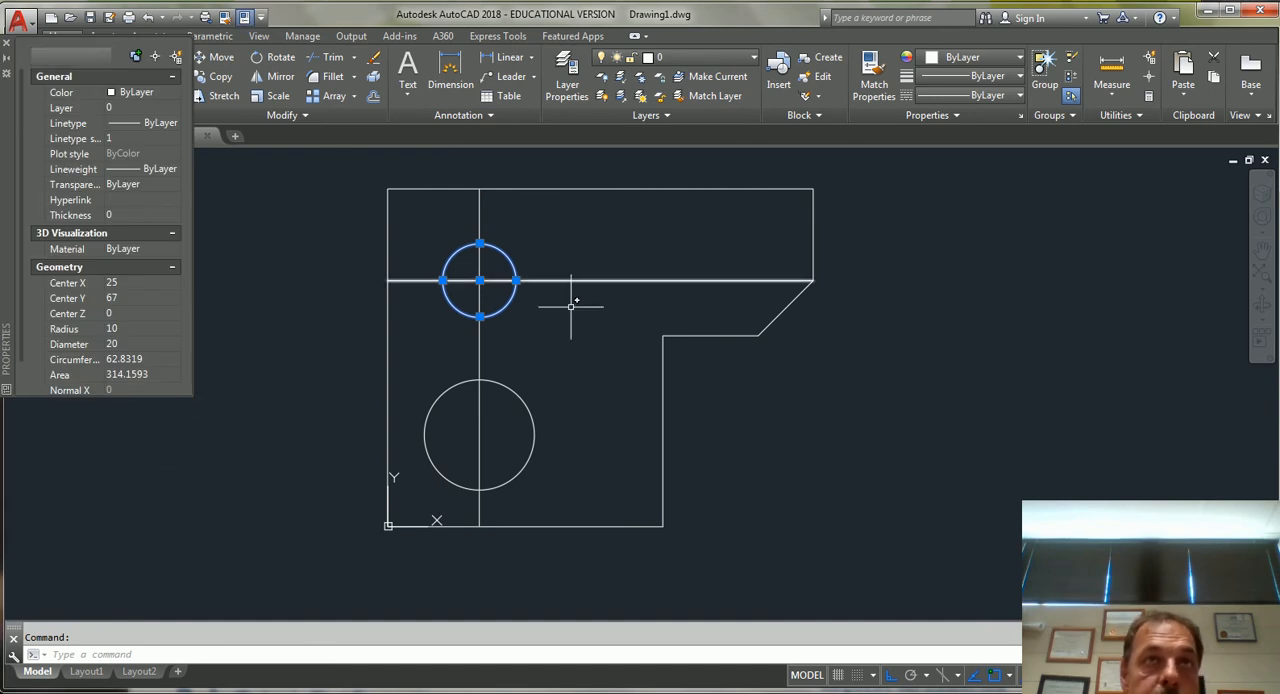
pyautogui.press('Escape')
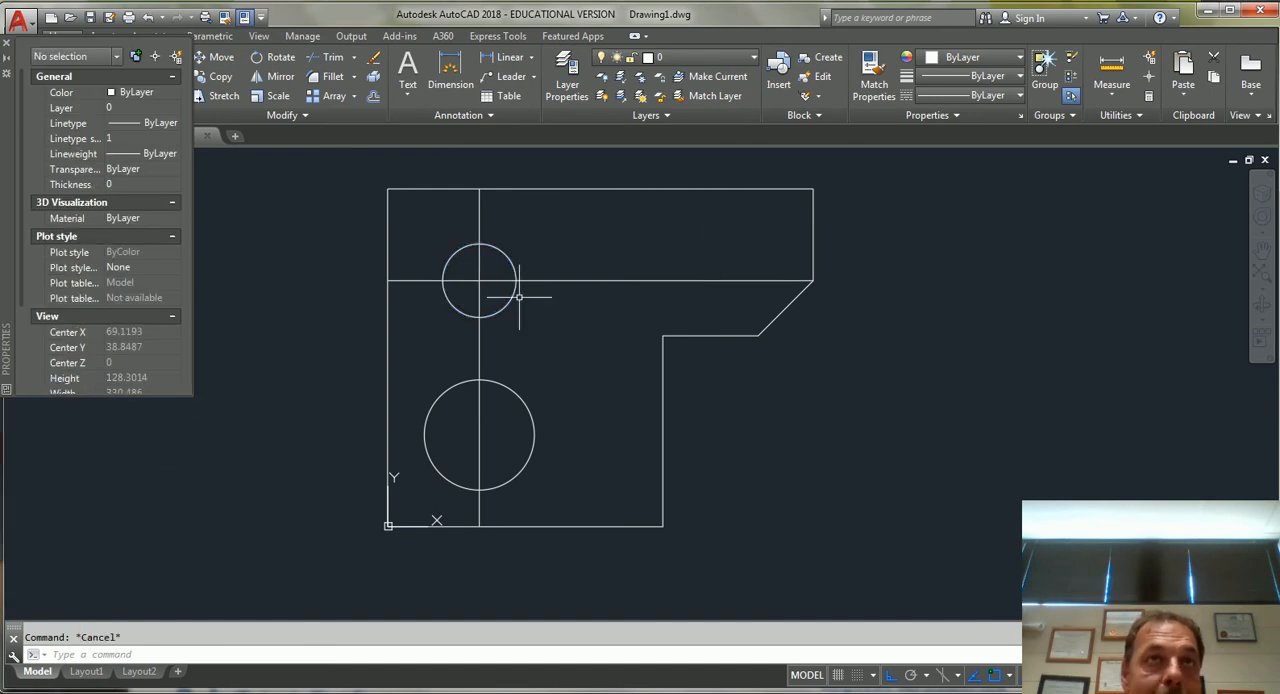
pyautogui.click(6, 43)
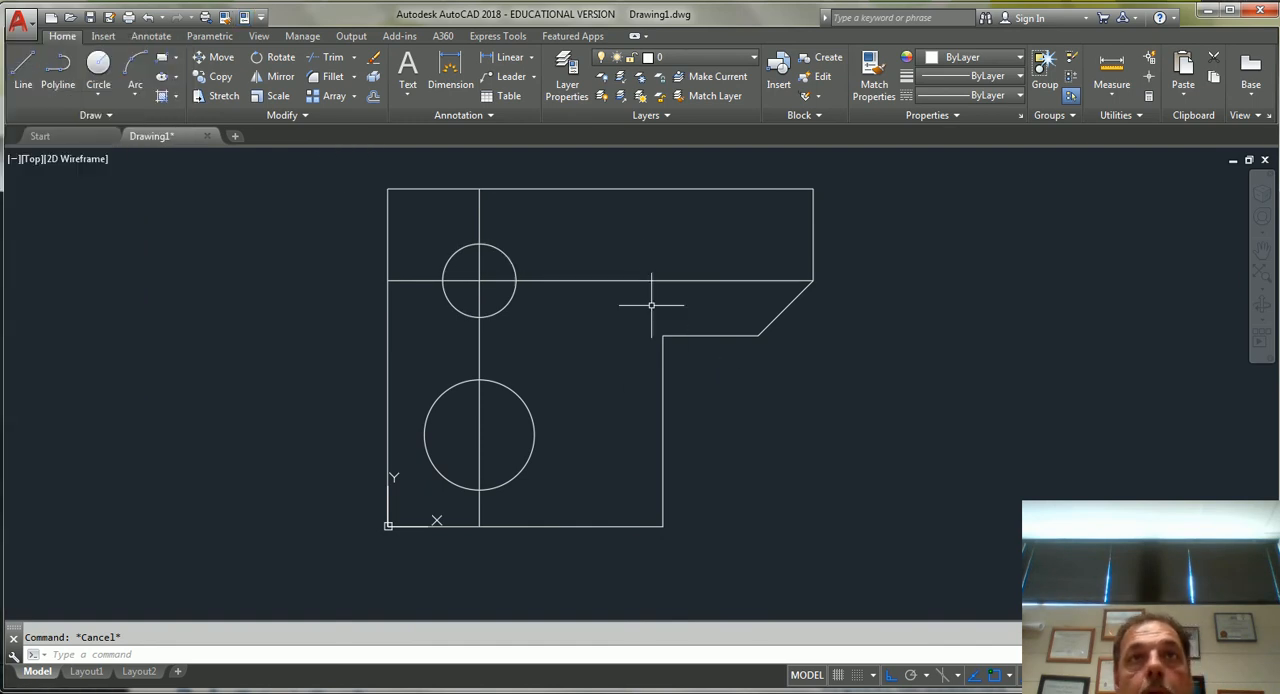
# Erase the horizontal and vertical offset construction lines that run through the circle centres.
pyautogui.click(749, 282)
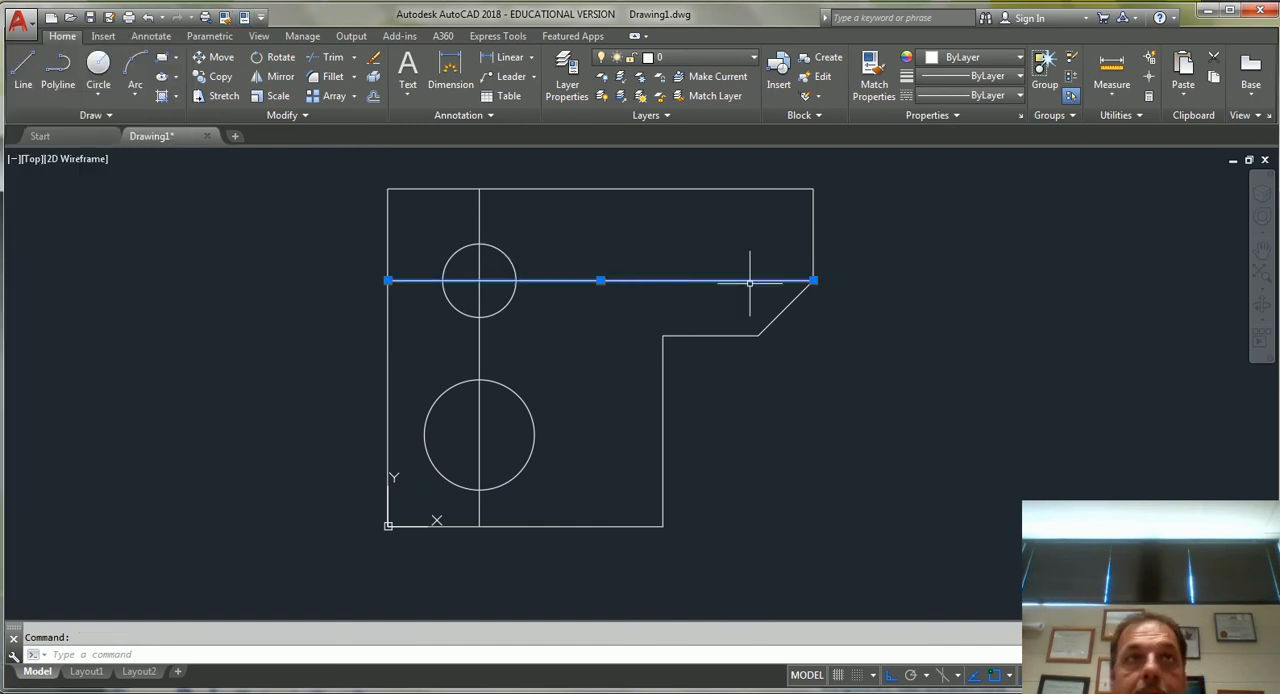
pyautogui.press('Delete')
pyautogui.click(474, 215)
pyautogui.press('Delete')
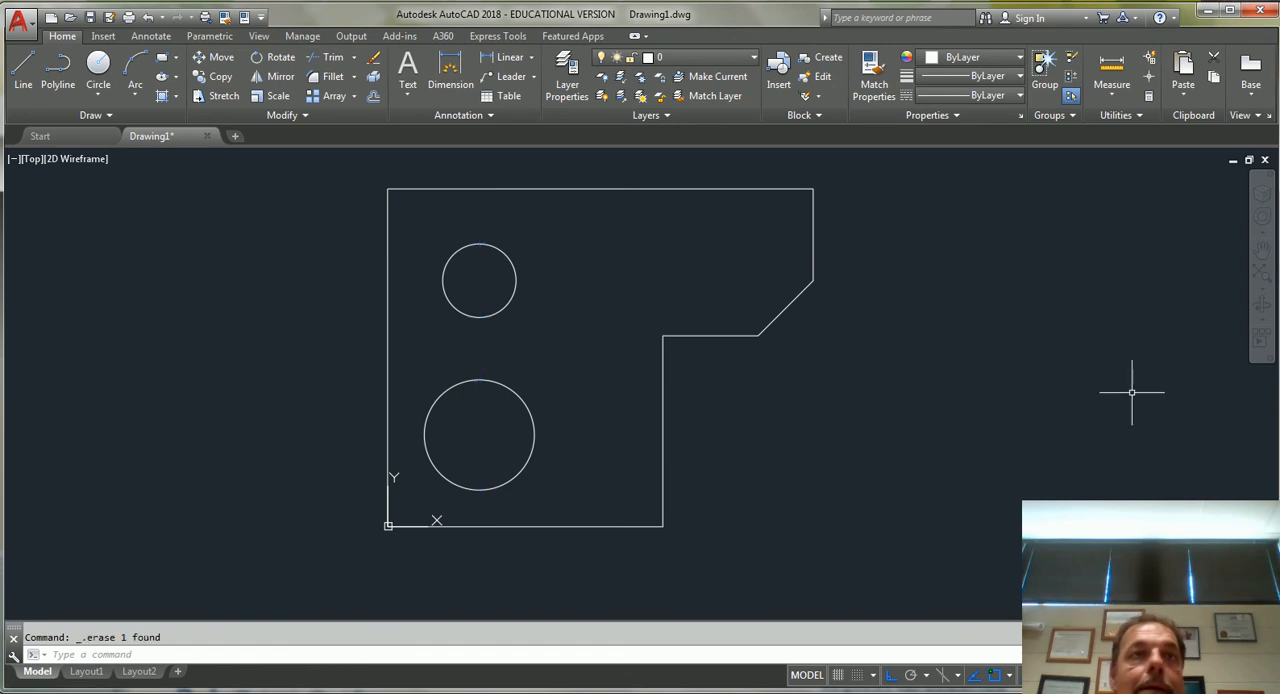
# Add a linear dimension across the full width of the outline's top edge, placed above the part.
pyautogui.scroll(2, 1055, 578)
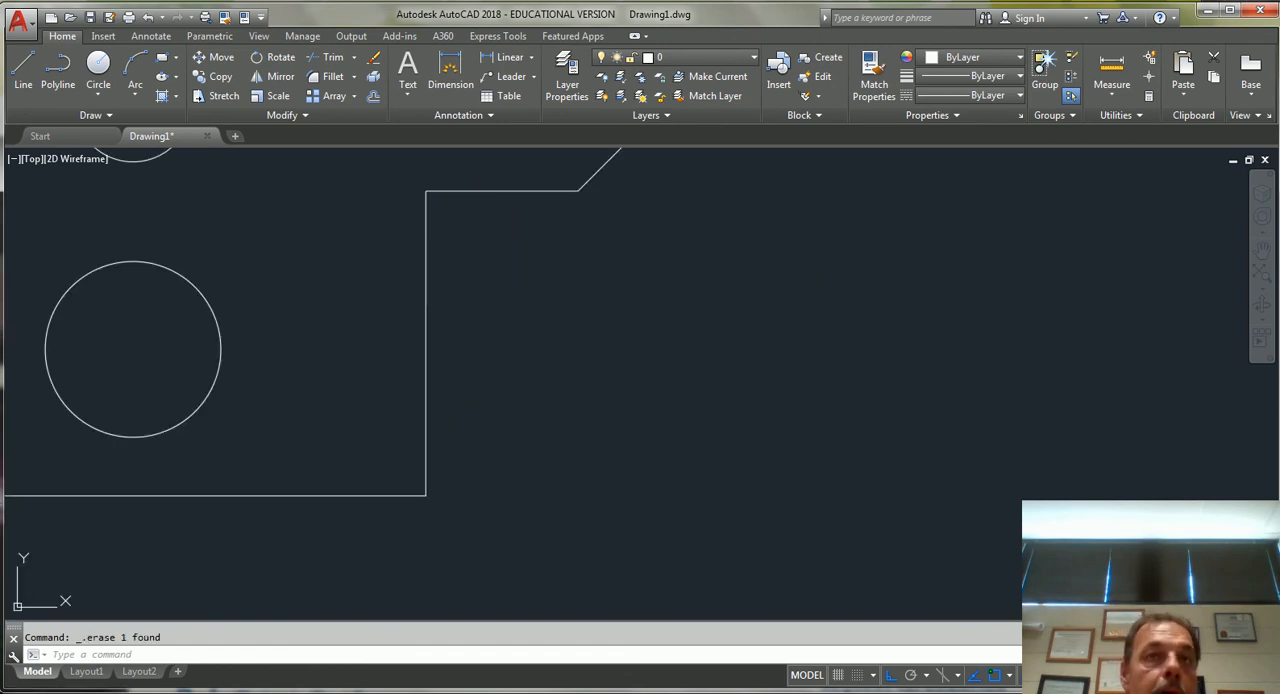
pyautogui.scroll(-5, 737, 400)
pyautogui.scroll(2, 655, 322)
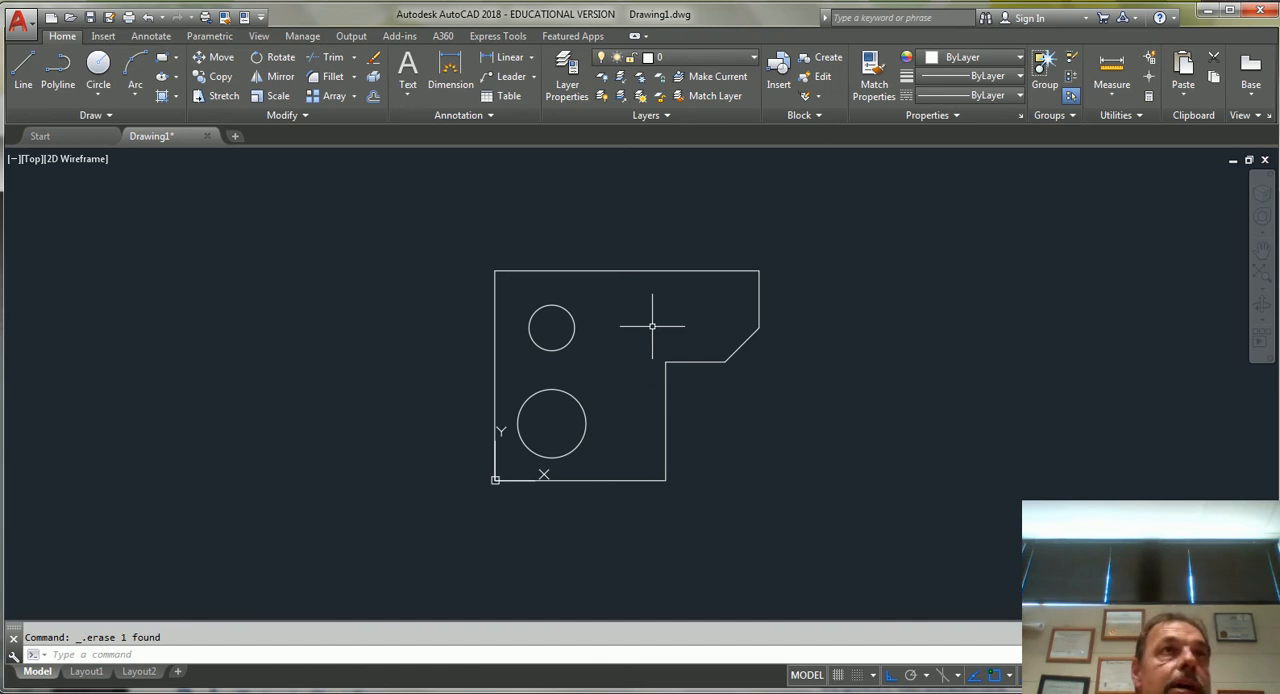
pyautogui.click(150, 36)
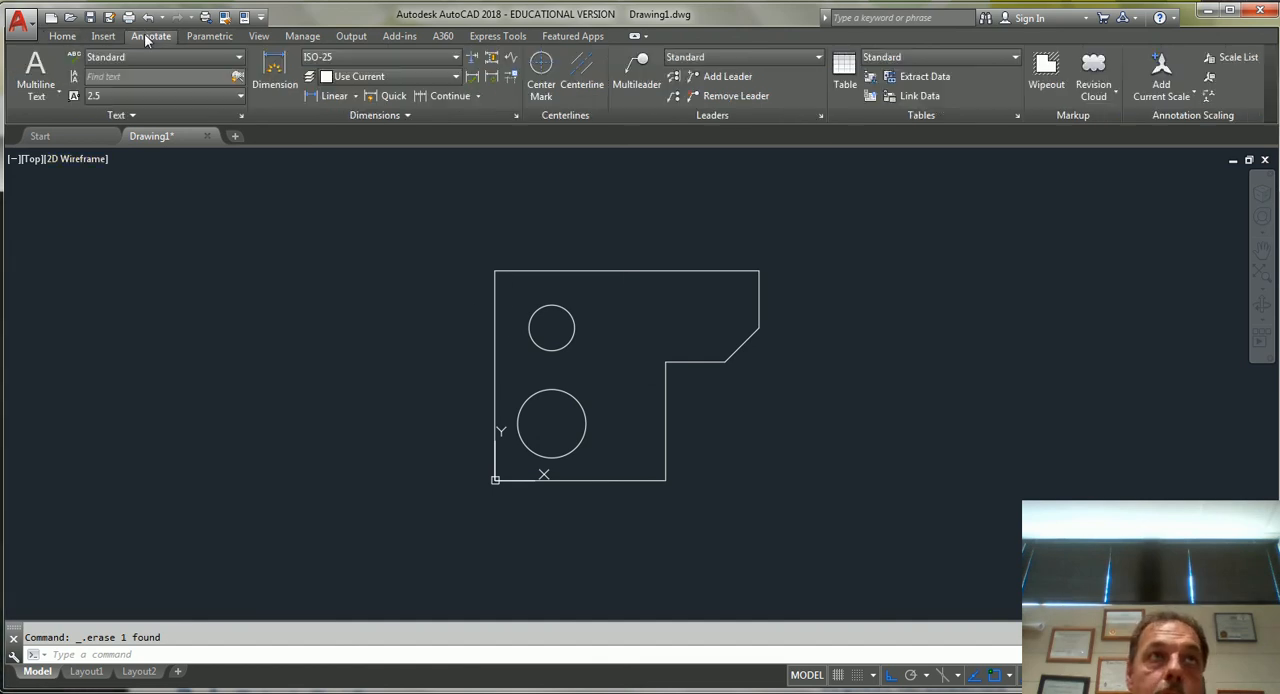
pyautogui.click(356, 96)
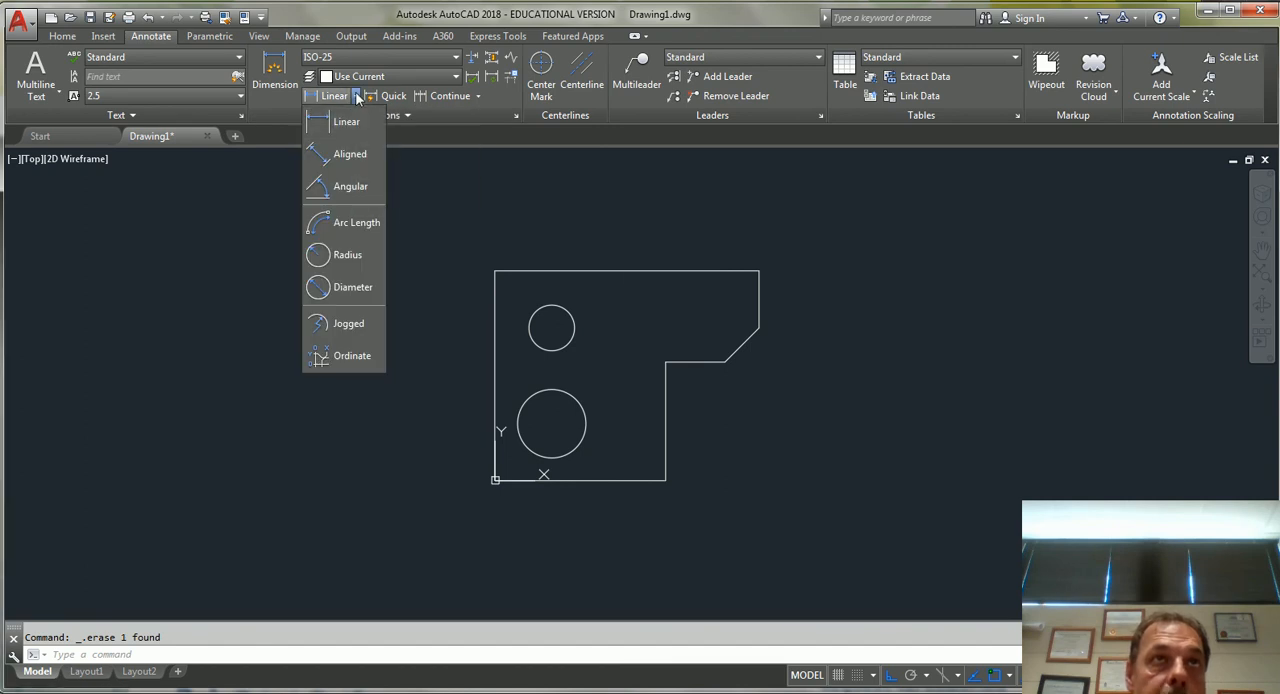
pyautogui.click(346, 121)
pyautogui.click(496, 271)
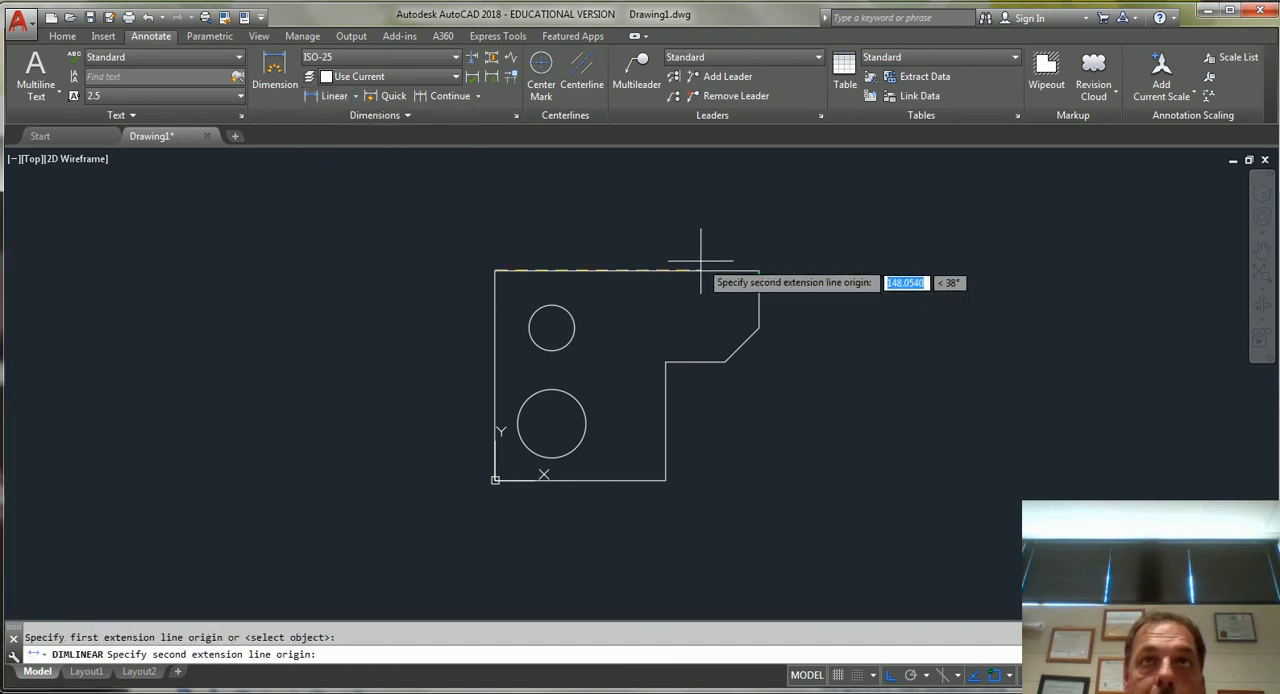
pyautogui.click(759, 270)
pyautogui.click(662, 229)
# Add a vertical linear dimension along the full height of the outline's left edge, placed outside the part.
pyautogui.scroll(4, 580, 212)
pyautogui.scroll(-4, 566, 277)
pyautogui.press('Return')
pyautogui.click(484, 308)
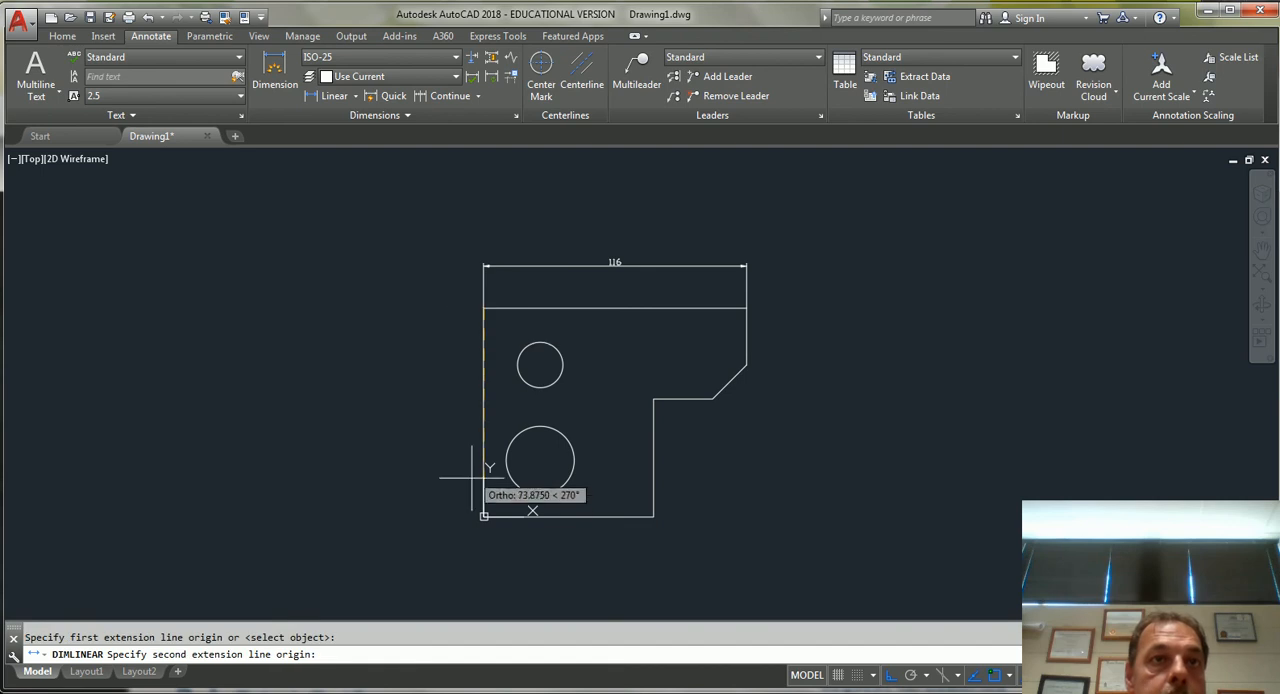
pyautogui.click(484, 516)
pyautogui.click(442, 395)
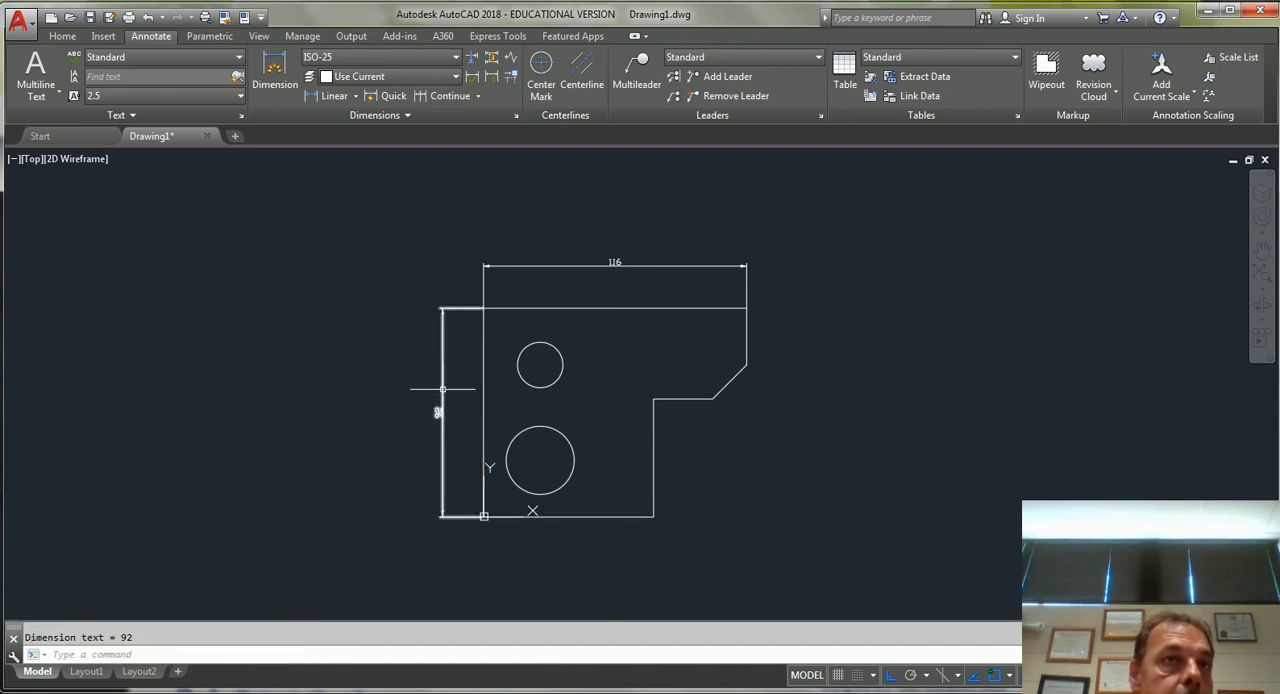
# Inspect the dimension text size, and erase both the overall width and overall height dimensions.
pyautogui.scroll(4, 442, 395)
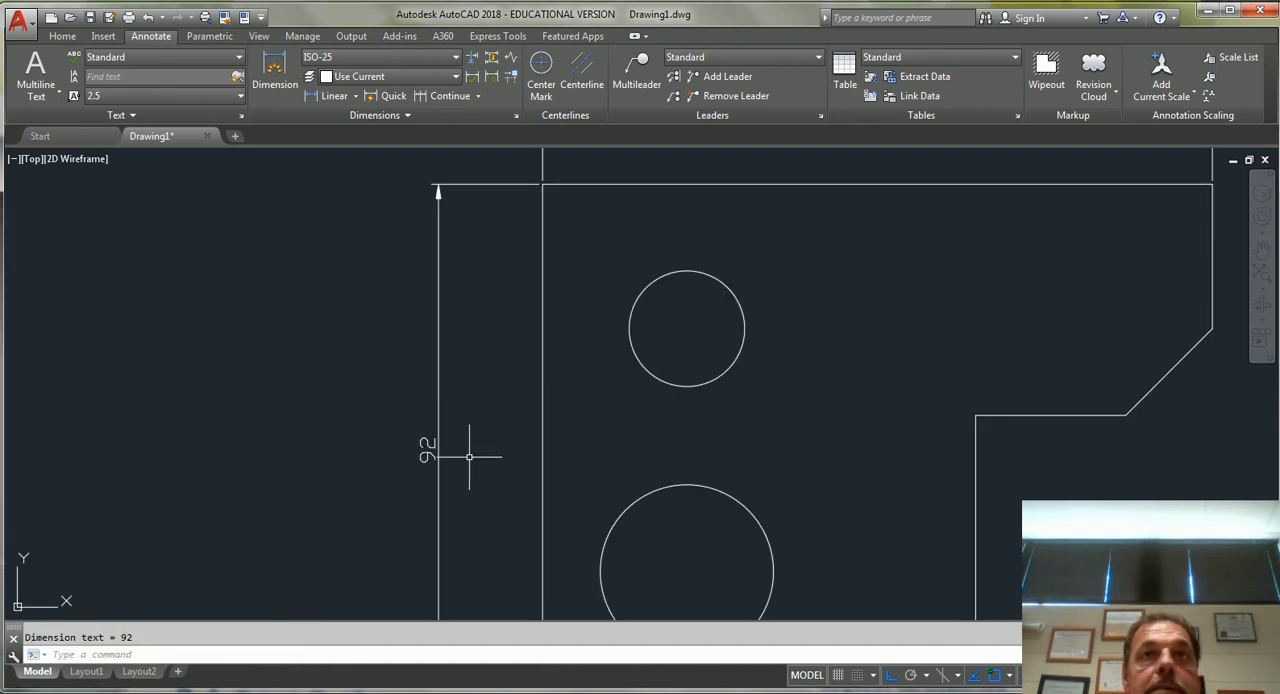
pyautogui.scroll(-4, 468, 455)
pyautogui.click(629, 302)
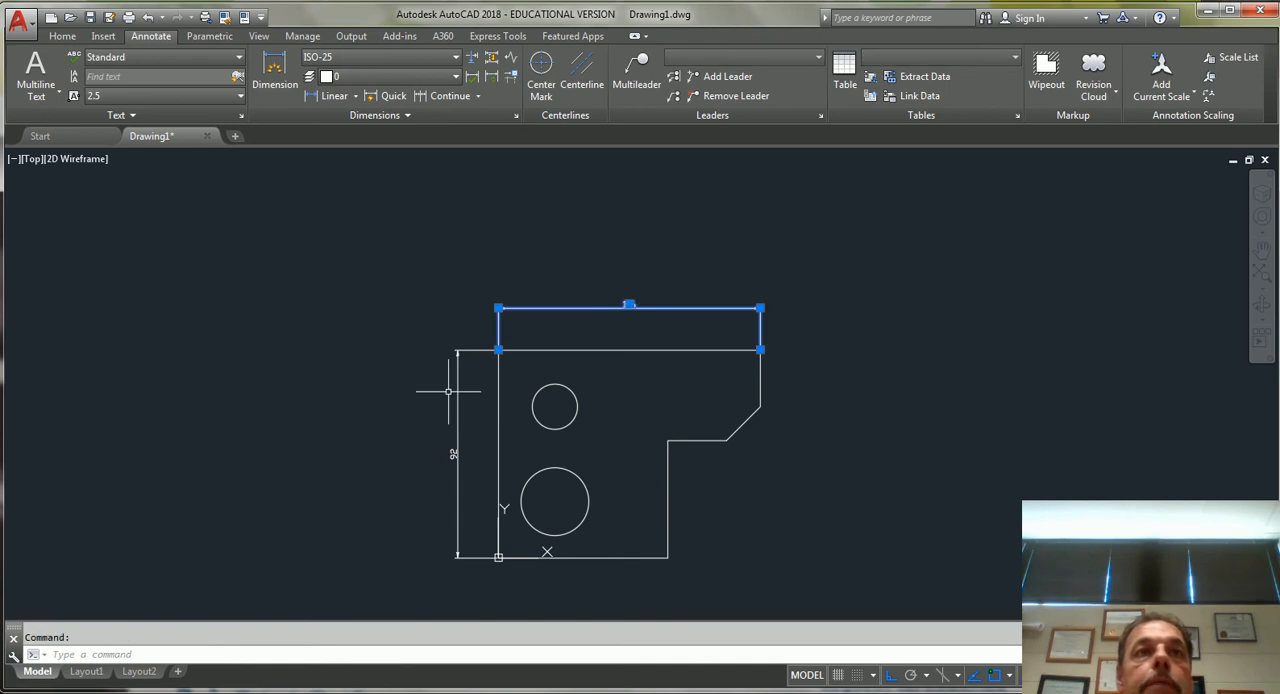
pyautogui.click(456, 397)
pyautogui.press('Delete')
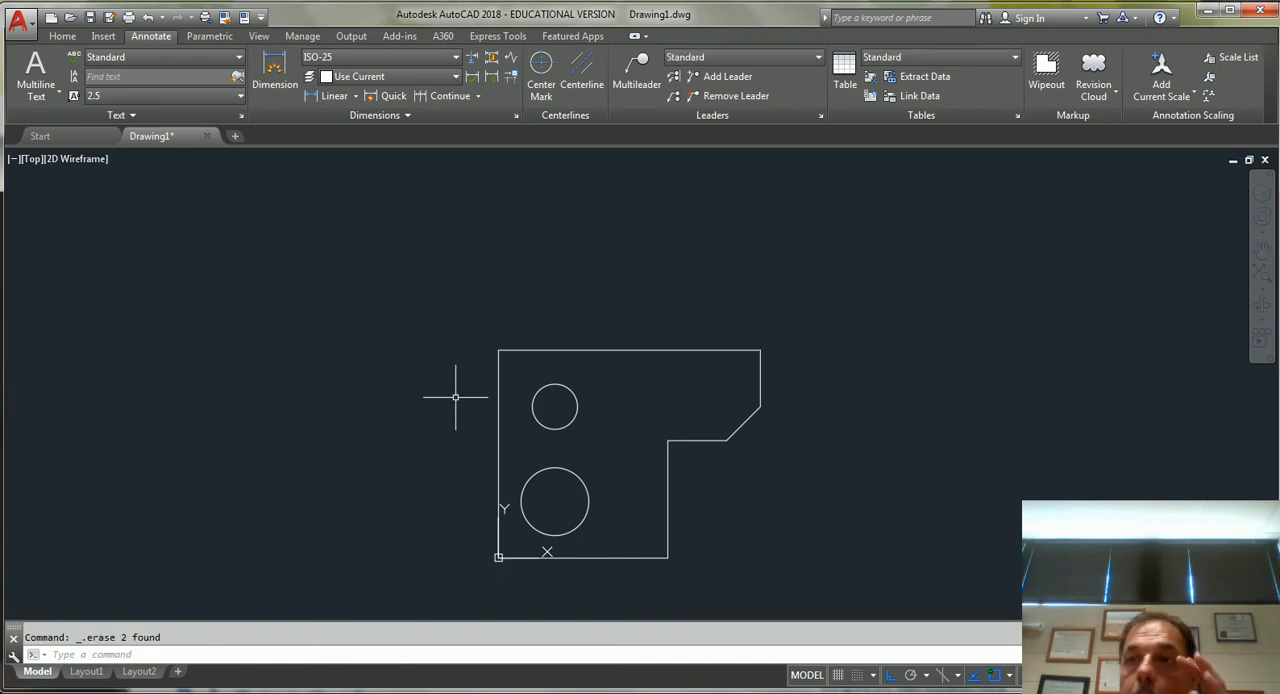